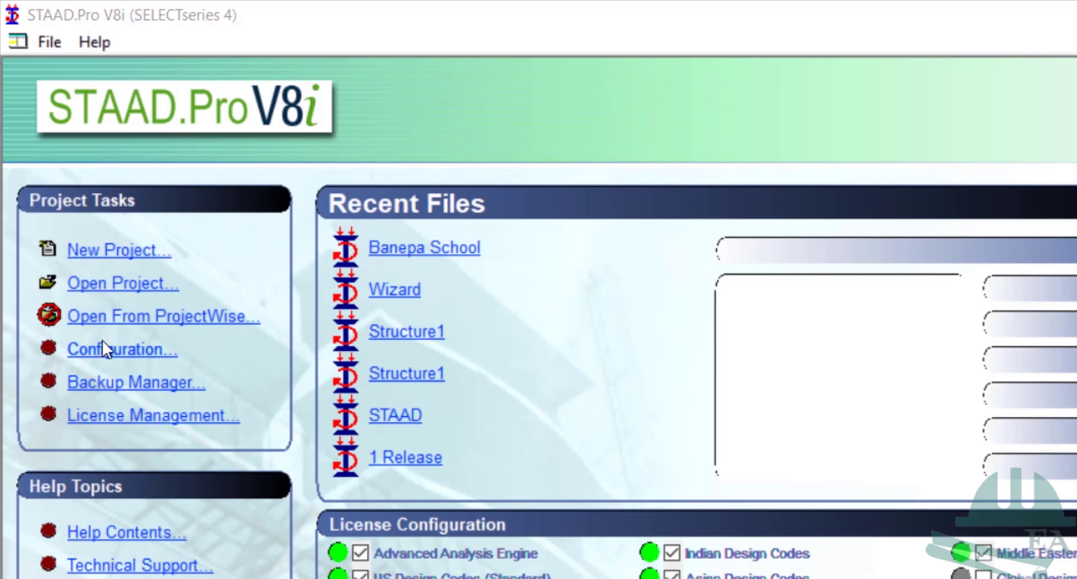
# - Open the base unit configuration and check which units the ground floor plan's dimensions use in the AutoCAD drawing
pyautogui.click(104, 349)
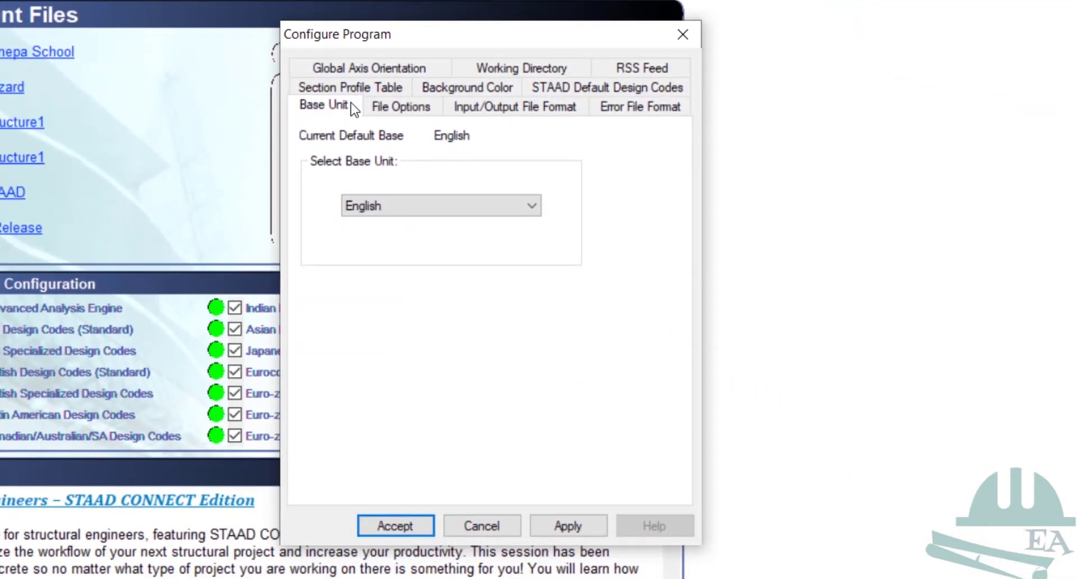
pyautogui.moveTo(799, 575)
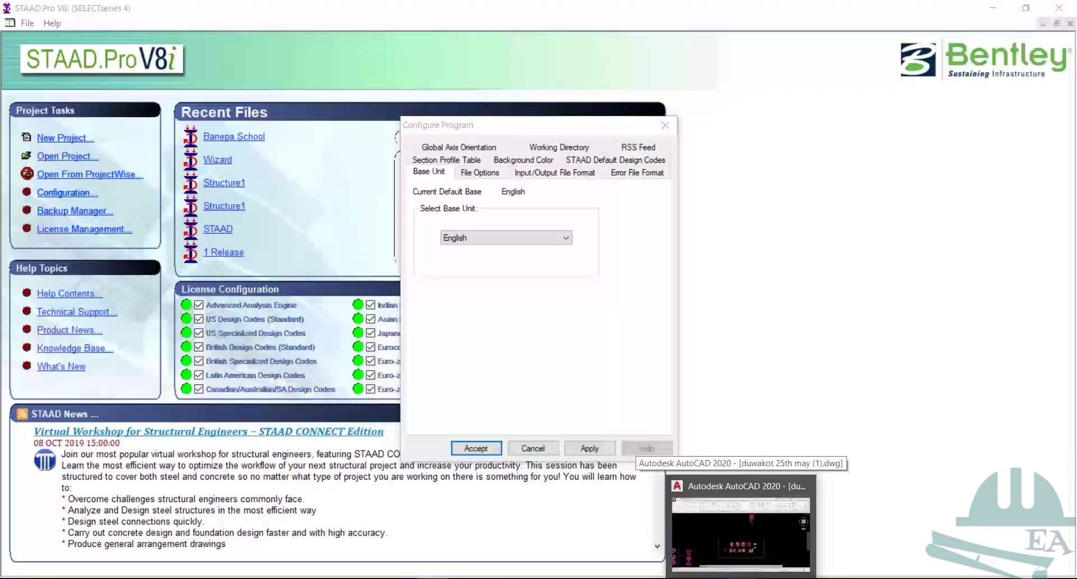
pyautogui.click(741, 533)
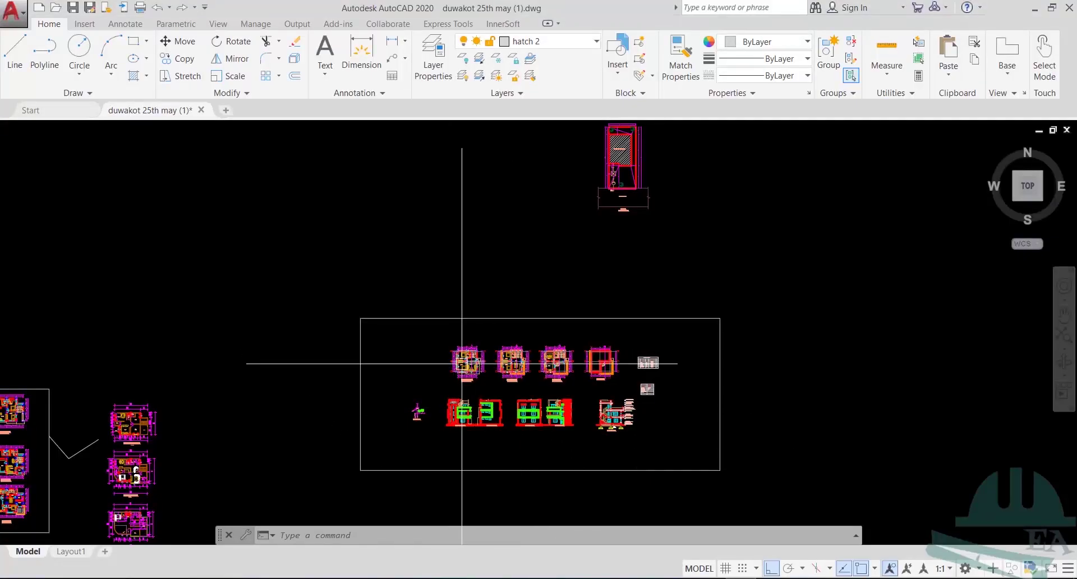
pyautogui.scroll(9, 461, 364)
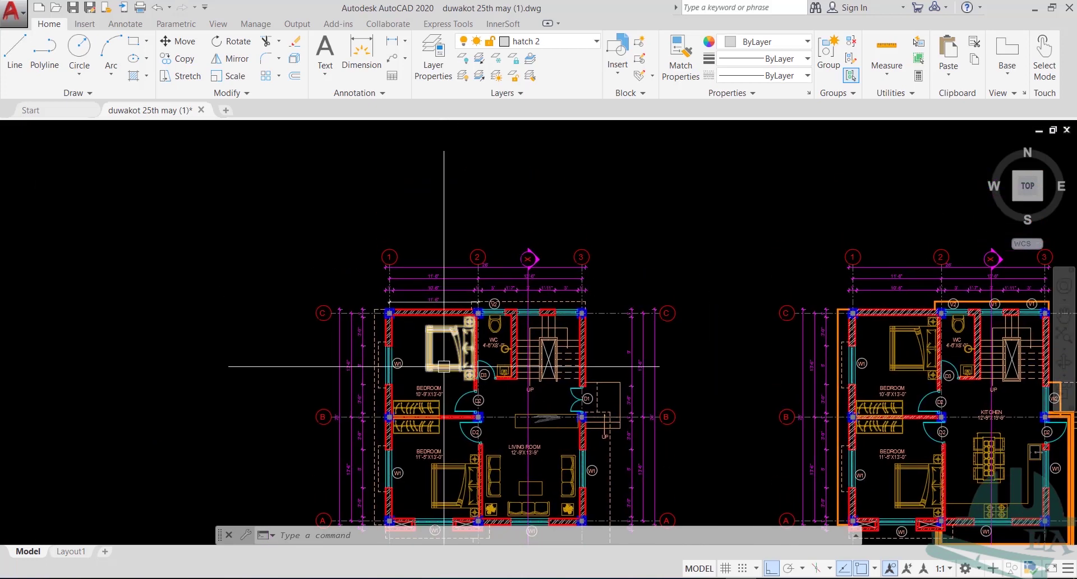
pyautogui.scroll(4, 411, 285)
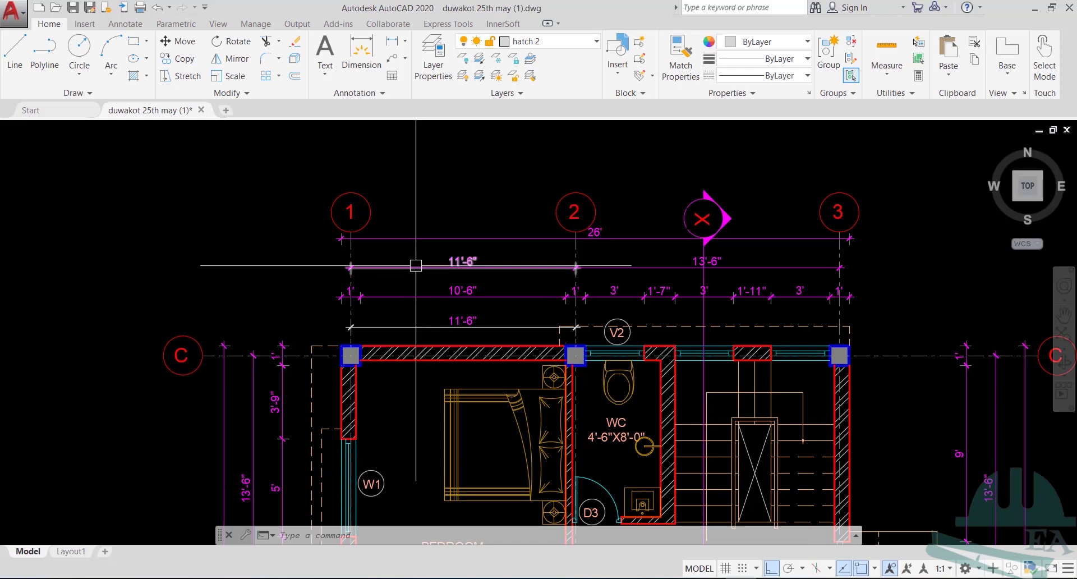
pyautogui.moveTo(415, 265)
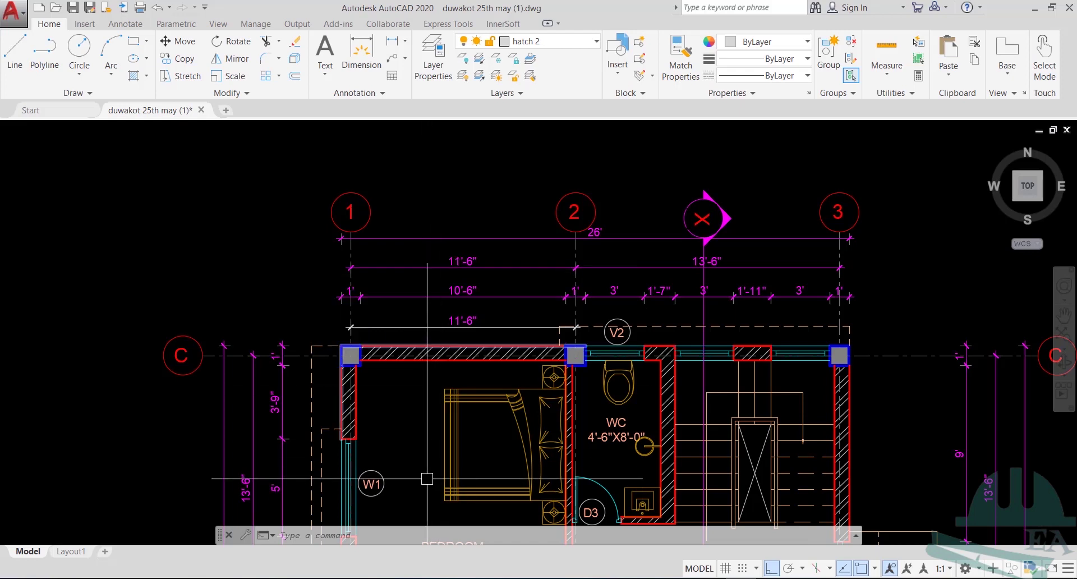
pyautogui.moveTo(432, 577)
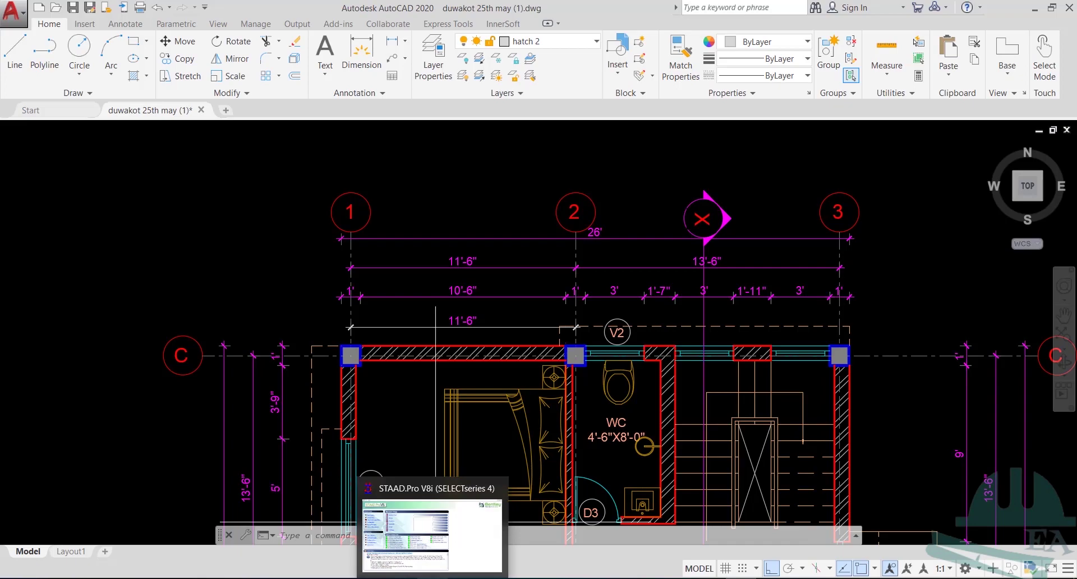
# - Switch back to STAAD.Pro and accept English as the base unit
pyautogui.click(432, 533)
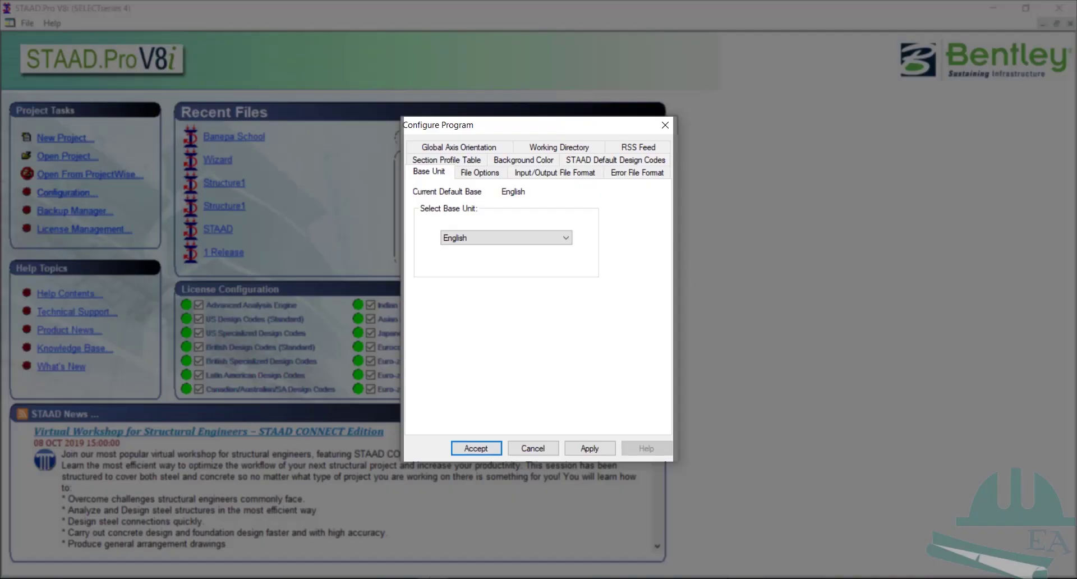
pyautogui.click(482, 237)
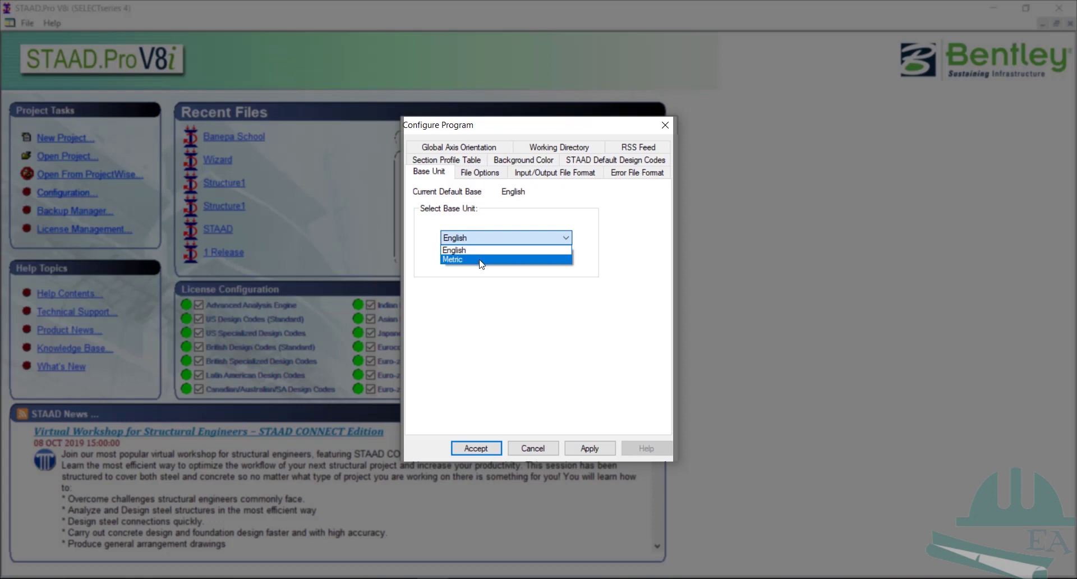
pyautogui.click(474, 249)
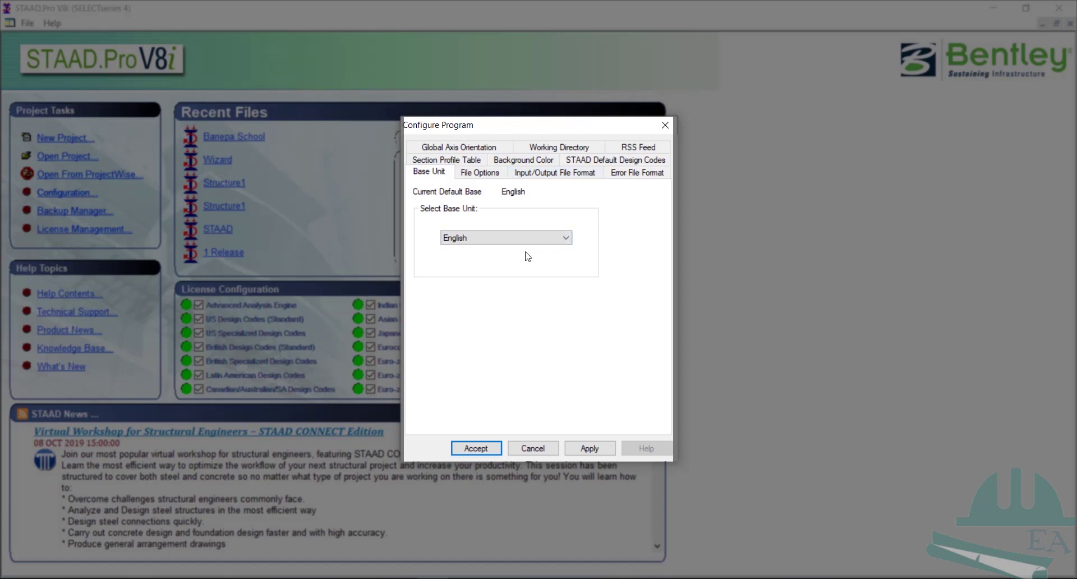
pyautogui.click(475, 448)
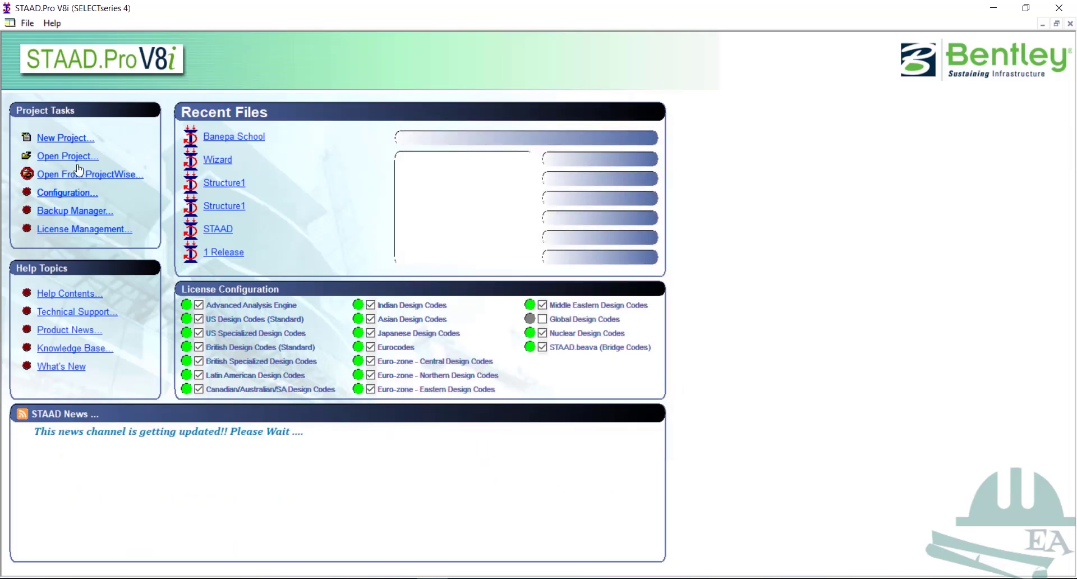
# - Start a new Space structure project with the file name STAAD Pro Practice Project 1
pyautogui.click(64, 140)
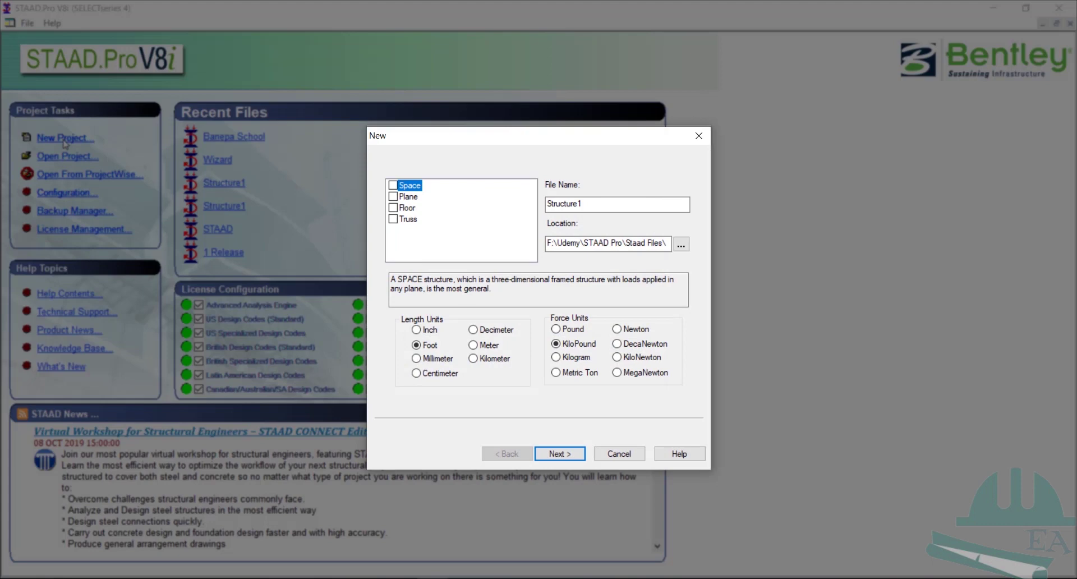
pyautogui.click(393, 186)
pyautogui.click(612, 206)
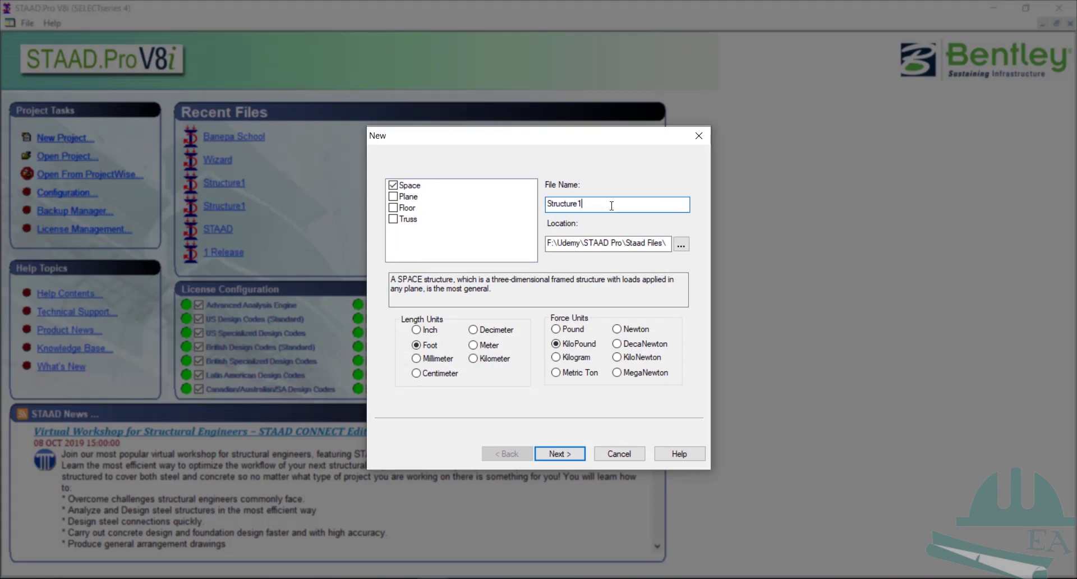
pyautogui.doubleClick(604, 209)
pyautogui.write('STAAD Pro Practice F')
pyautogui.press('BackSpace')
pyautogui.press('BackSpace')
pyautogui.press('BackSpace')
pyautogui.press('BackSpace')
pyautogui.press('BackSpace')
pyautogui.write('Project')
# - Set the force units to KiloNewton and finish creating the project with the Add Beam option
pyautogui.click(618, 356)
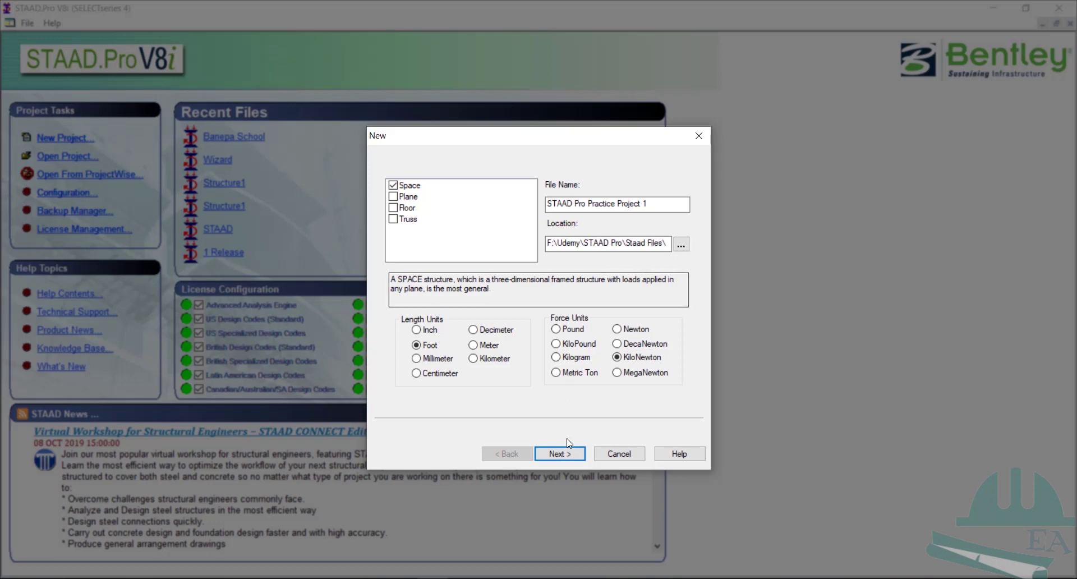
pyautogui.click(576, 461)
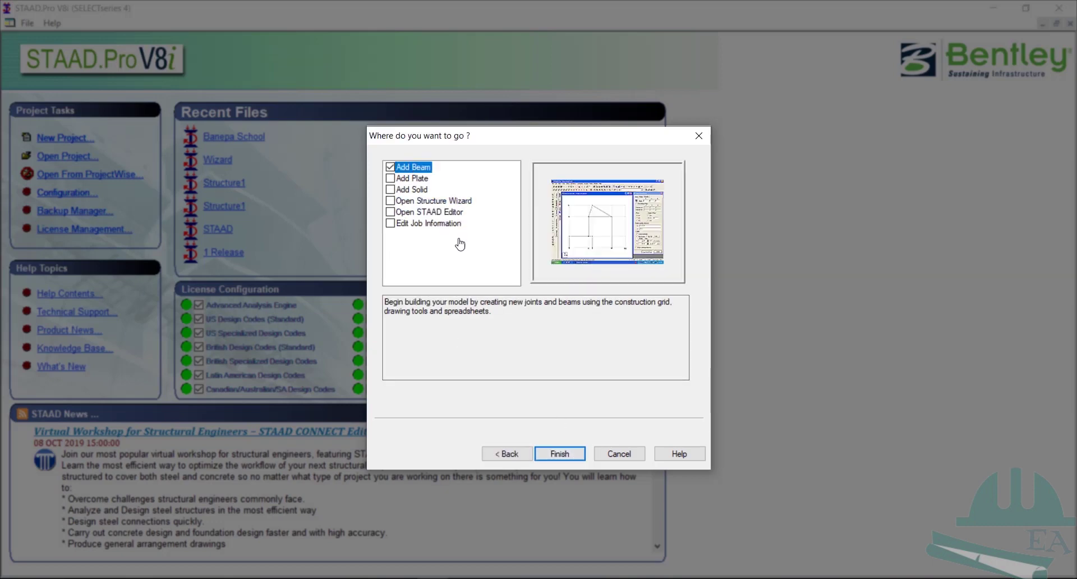
pyautogui.click(560, 453)
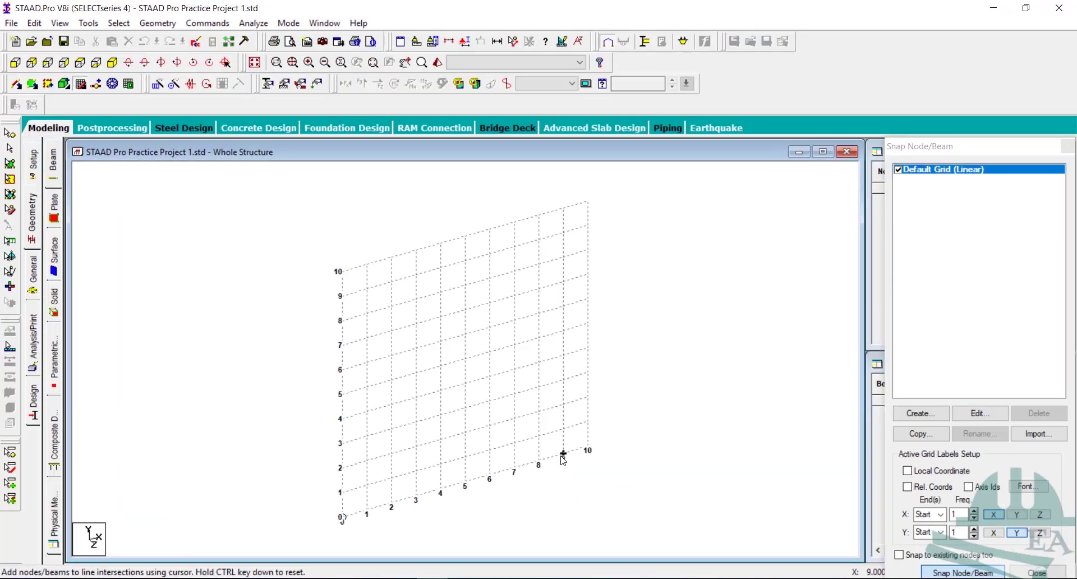
# - Close the Snap Node/Beam grid dialog and add node 1 at X 0, Y 0, Z 0 in the node table
pyautogui.moveTo(963, 147); pyautogui.dragTo(686, 120)
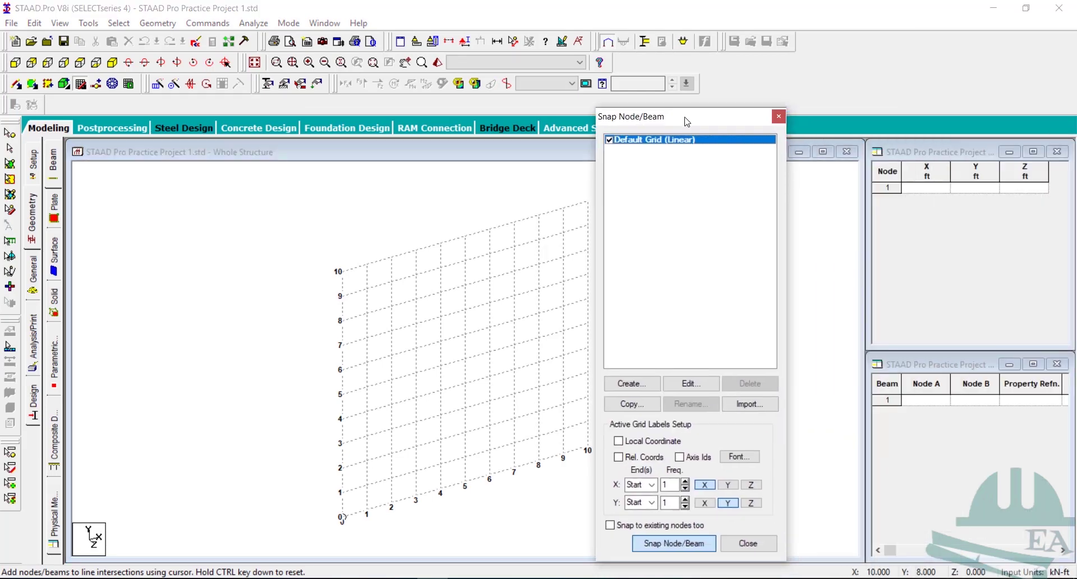
pyautogui.click(778, 116)
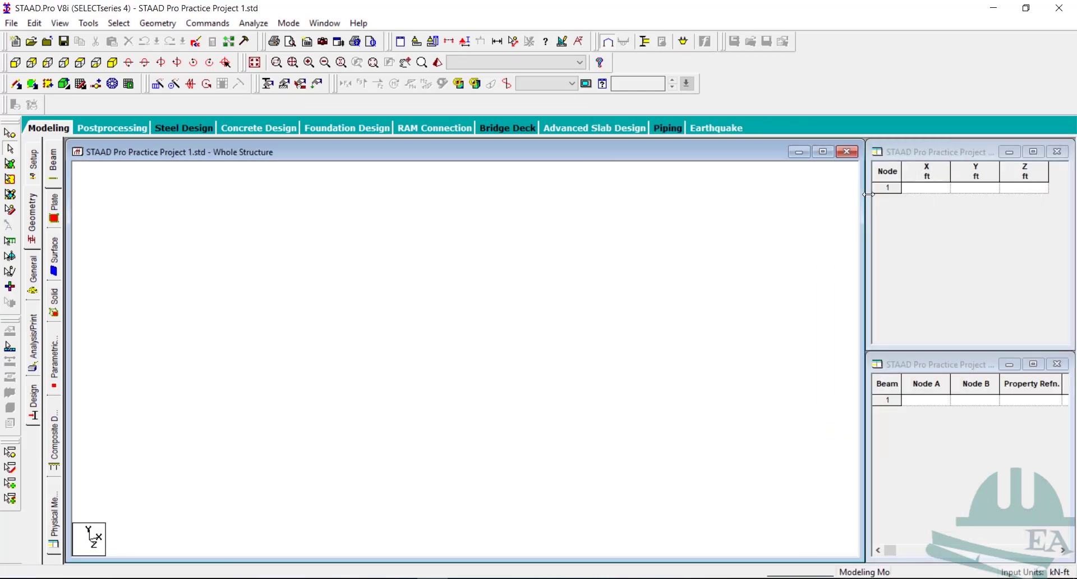
pyautogui.click(925, 188)
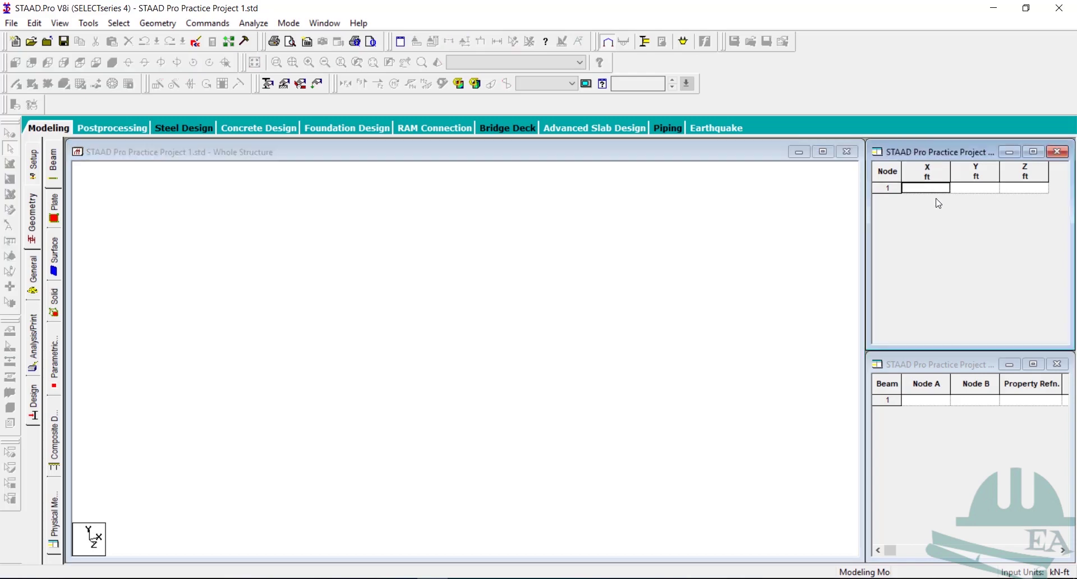
pyautogui.write('0')
pyautogui.press('Tab')
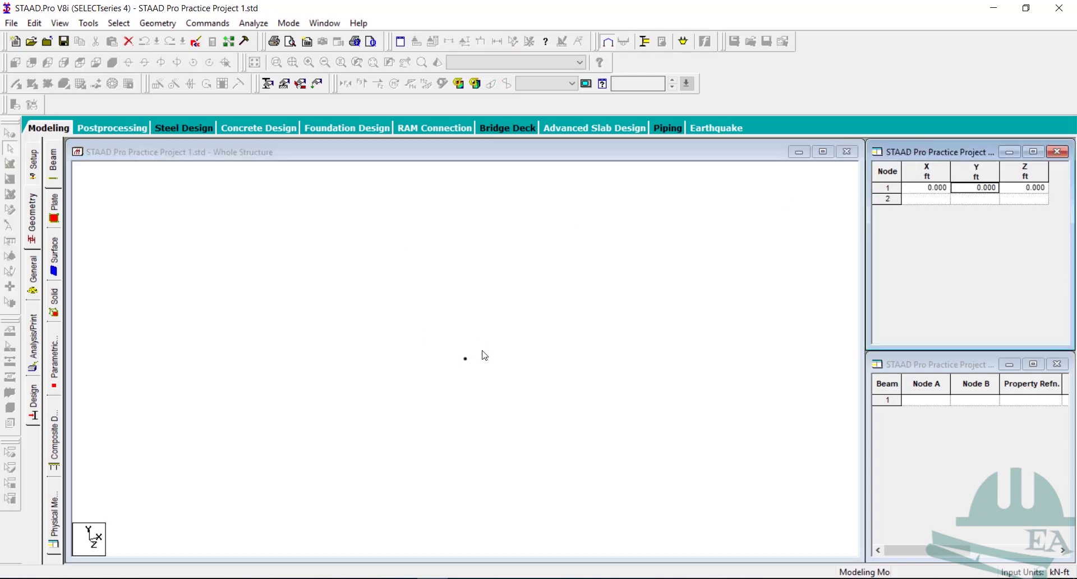
# - Switch to the AutoCAD drawing and examine the column positions and grid spacings of the ground floor plan
pyautogui.moveTo(740, 578)
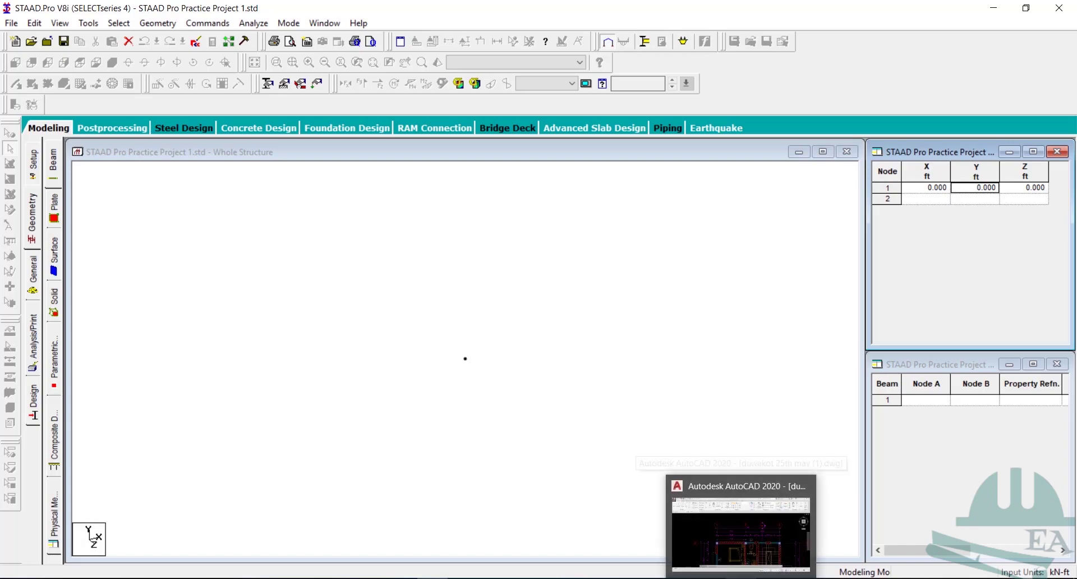
pyautogui.click(740, 533)
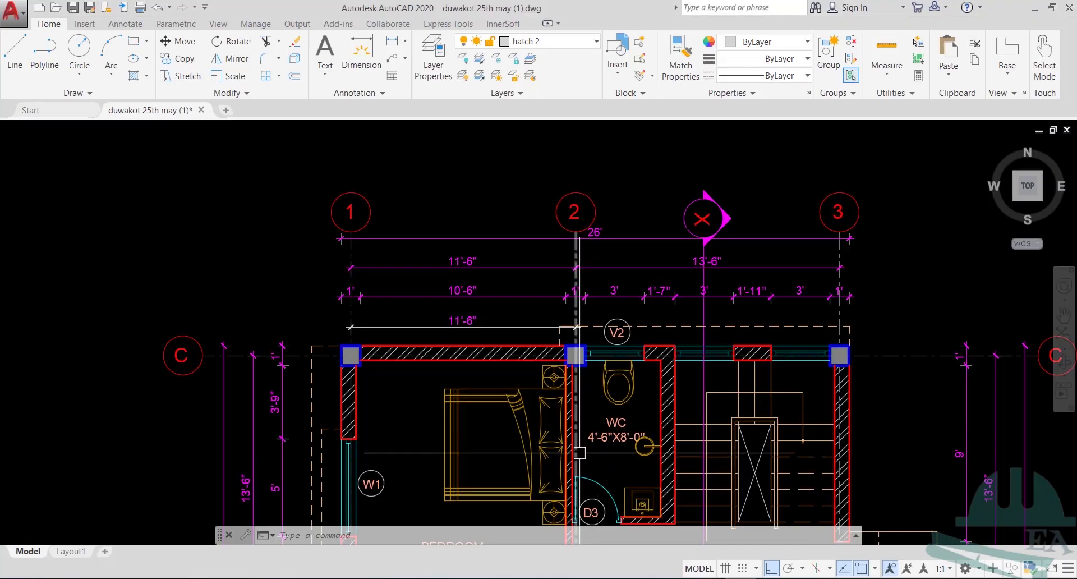
pyautogui.scroll(-2, 463, 274)
pyautogui.scroll(-3, 464, 274)
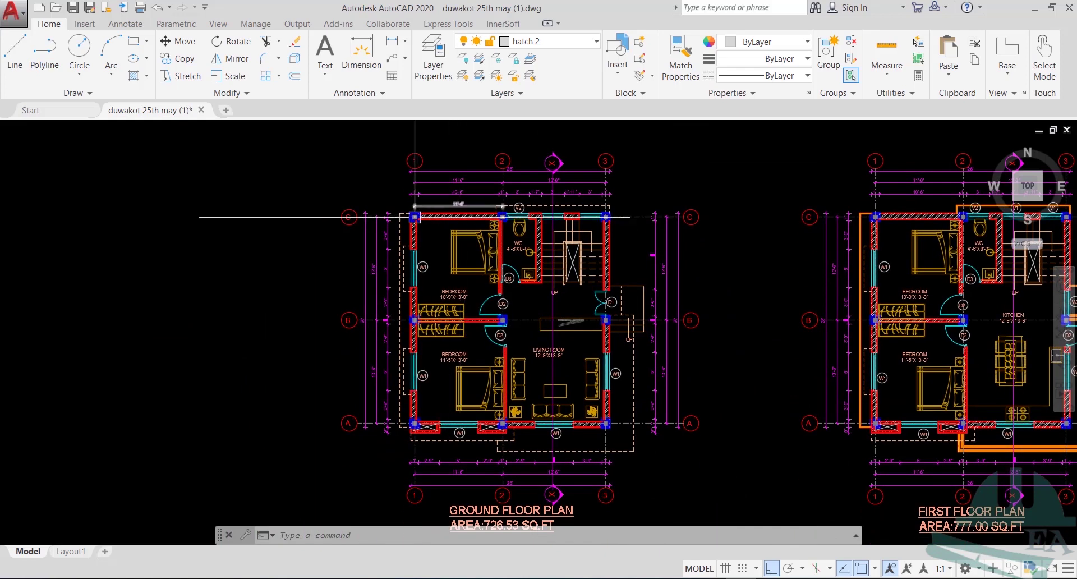
pyautogui.scroll(3, 415, 216)
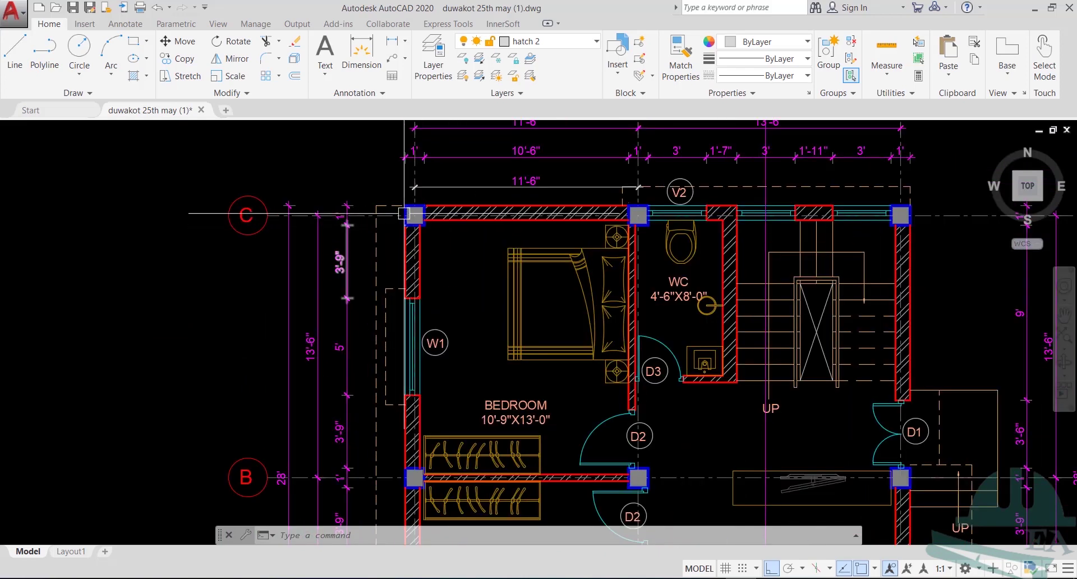
pyautogui.scroll(-3, 402, 218)
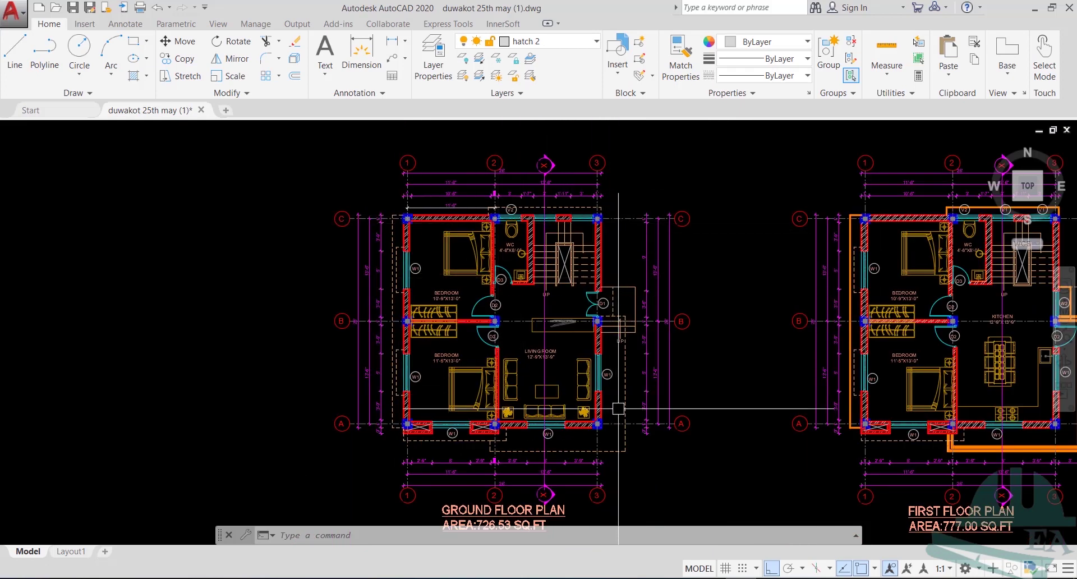
pyautogui.scroll(4, 397, 214)
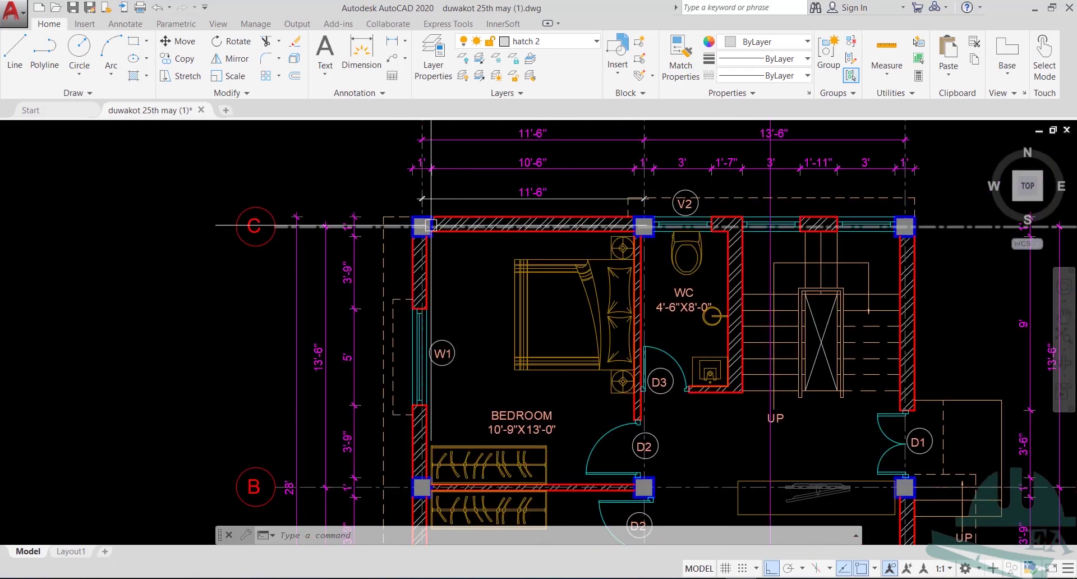
pyautogui.scroll(-2, 414, 158)
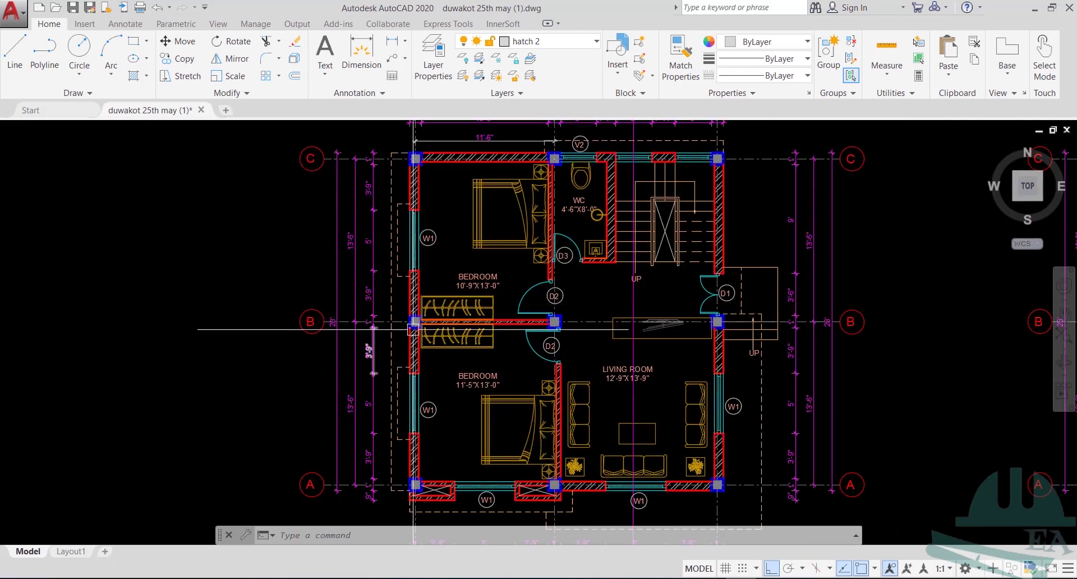
pyautogui.moveTo(554, 158); pyautogui.dragTo(554, 227, button='middle')
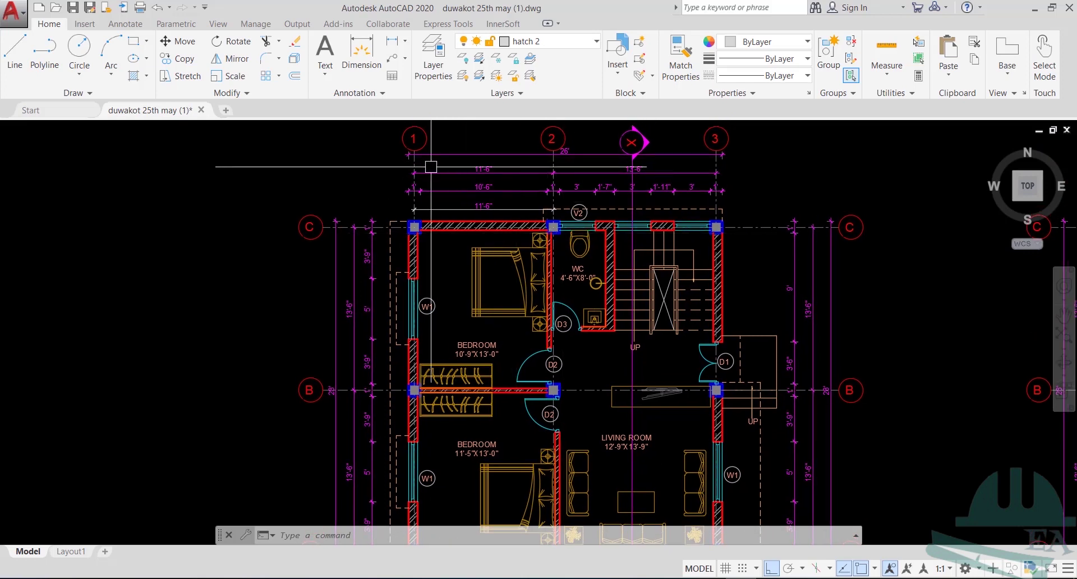
pyautogui.scroll(2, 419, 168)
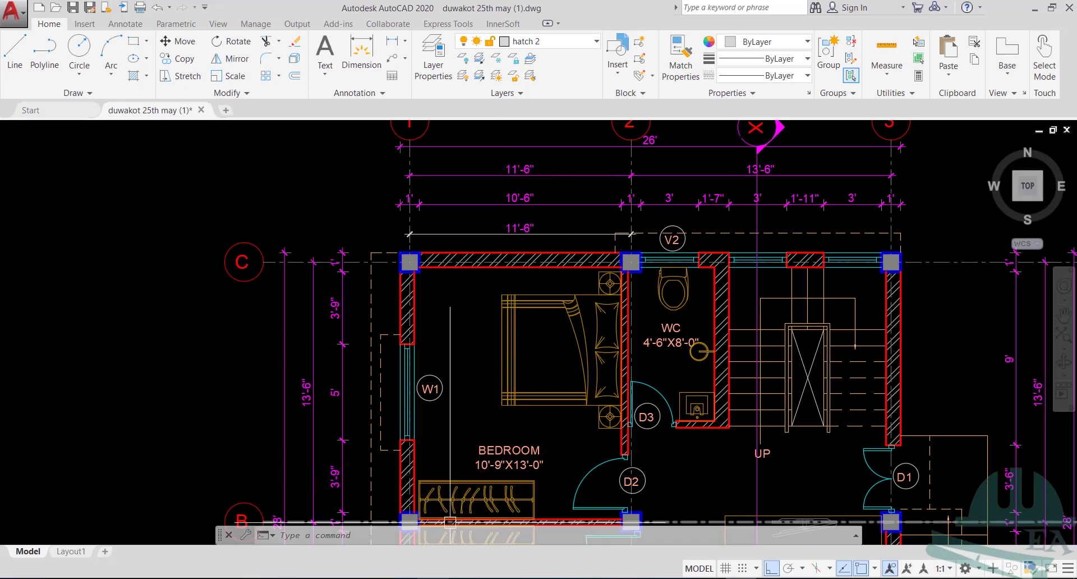
# - Switch to STAAD.Pro, select the X coordinate cell of node 2, and close the calculator window
pyautogui.click(432, 578)
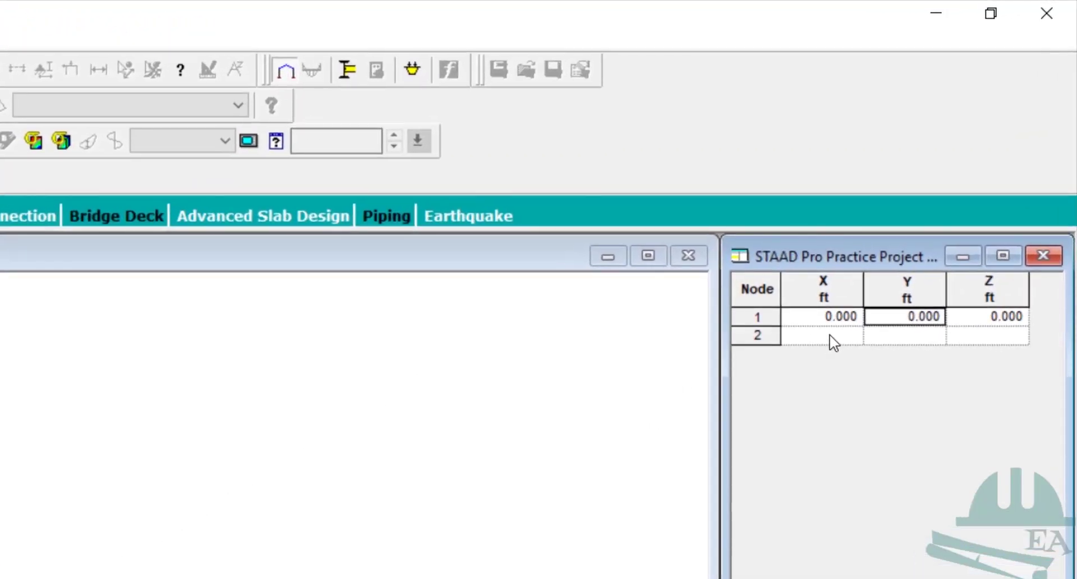
pyautogui.click(886, 257)
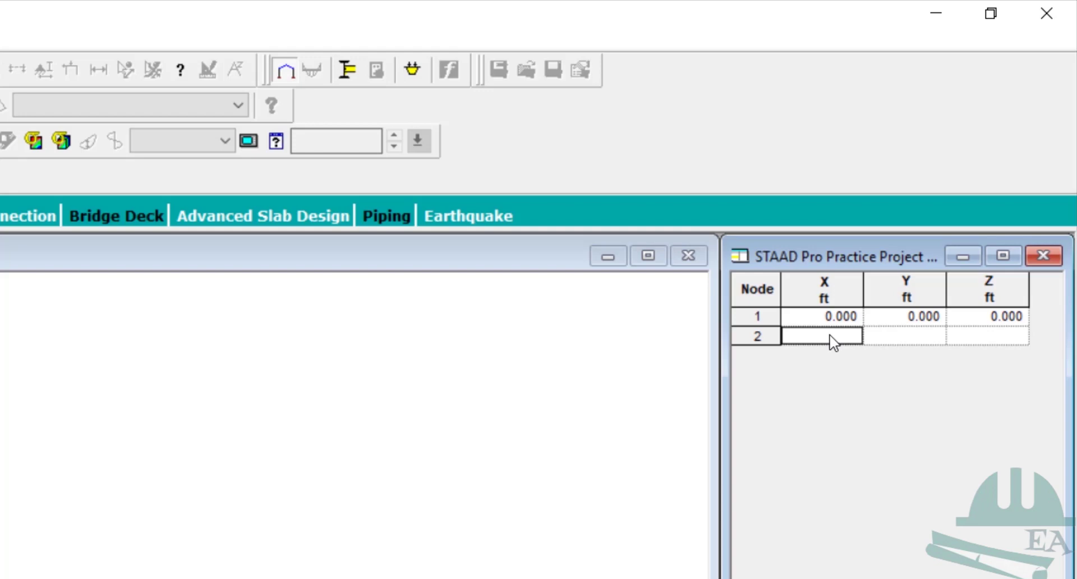
pyautogui.write('11.5')
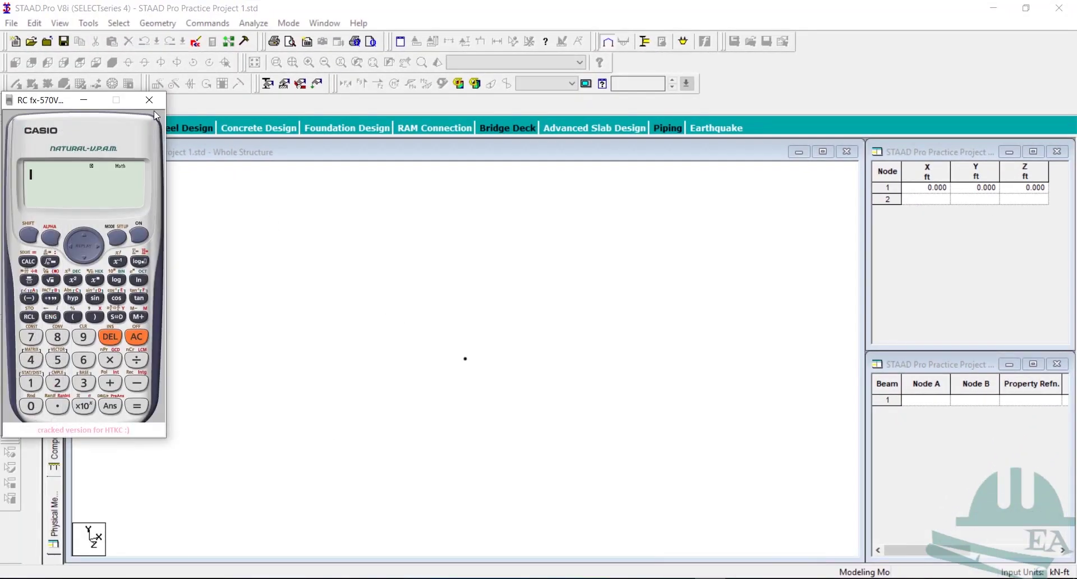
pyautogui.click(149, 100)
# - Check the spacing between gridlines 1, 2 and 3 in the AutoCAD ground floor plan and return to STAAD.Pro
pyautogui.hotkey('alt', 'Tab')
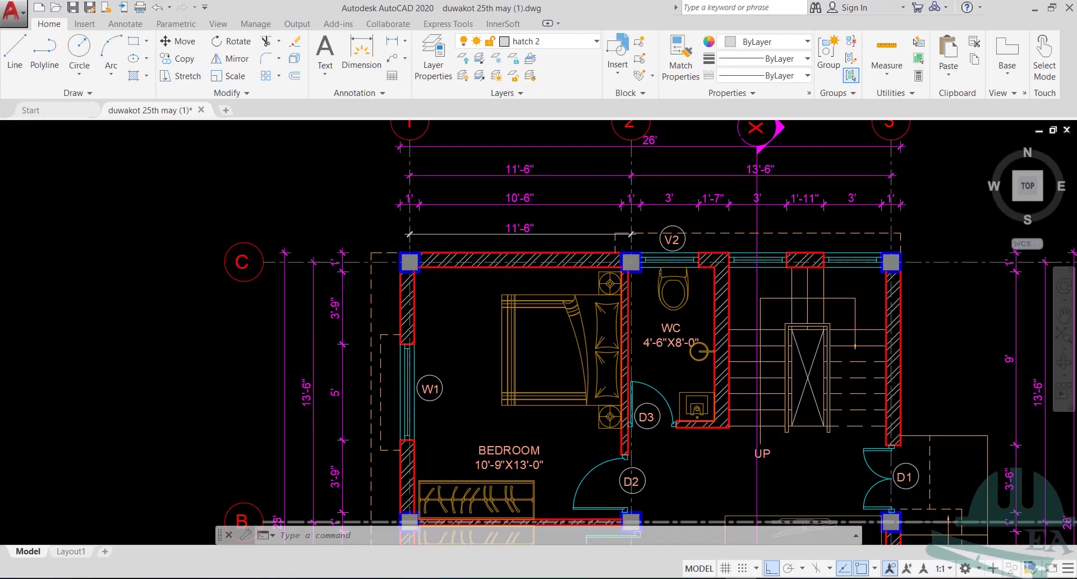
pyautogui.moveTo(489, 175); pyautogui.dragTo(489, 206, button='middle')
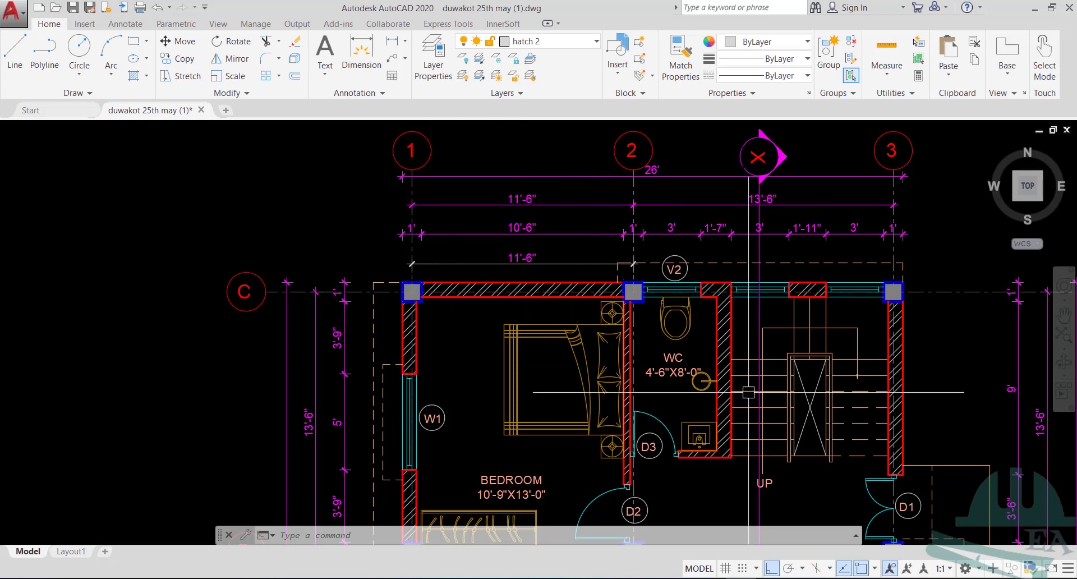
pyautogui.moveTo(432, 577)
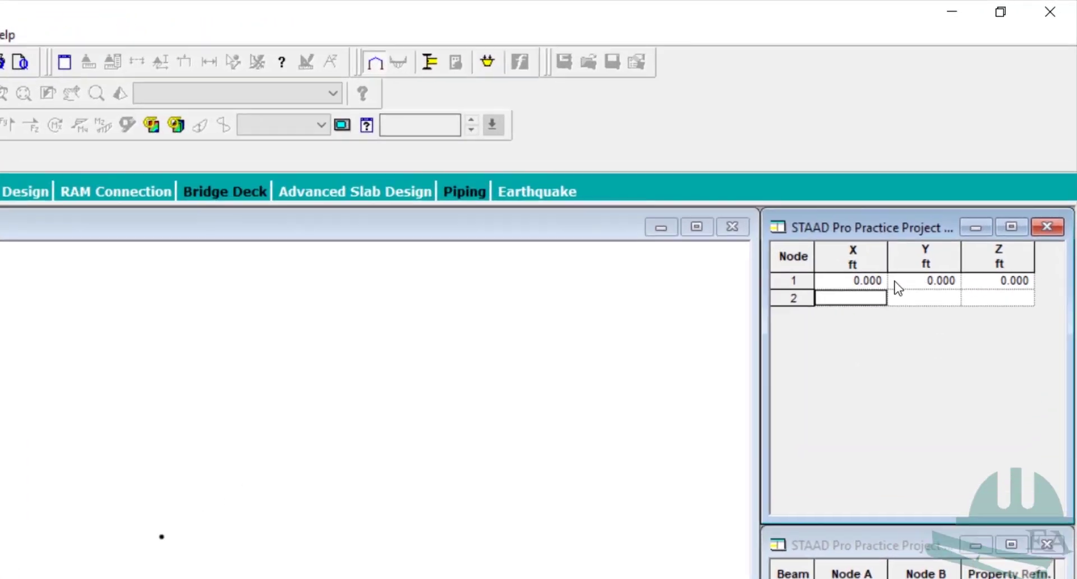
# - Add node 2 at X 11.5, Y 0, Z 0 in the node table
pyautogui.write('11.5')
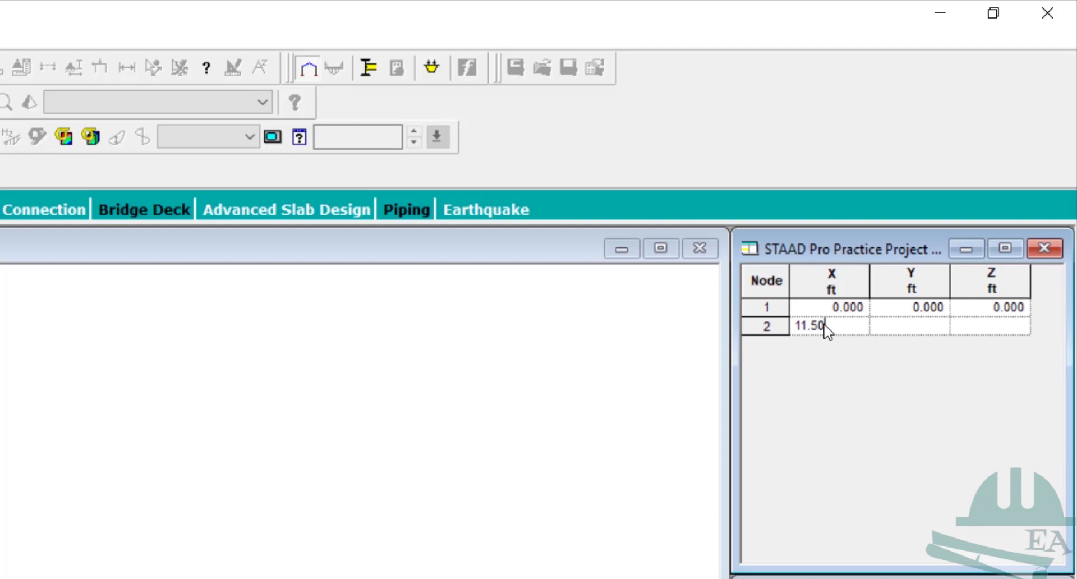
pyautogui.press('Tab')
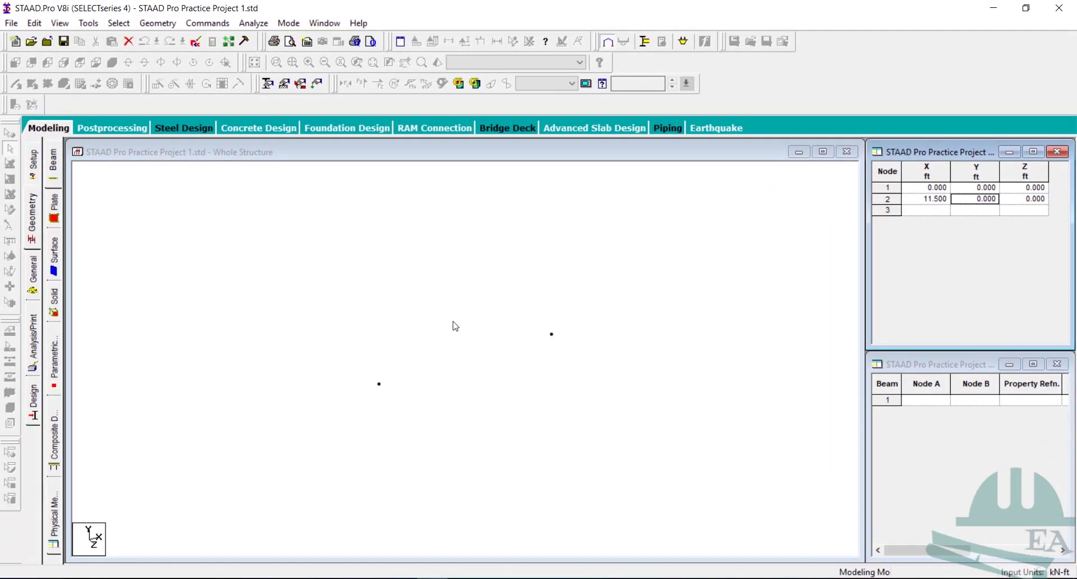
# - Select node 2 in the model view with the Nodes Cursor, copy it and start pasting the copy
pyautogui.moveTo(532, 318); pyautogui.dragTo(594, 380)
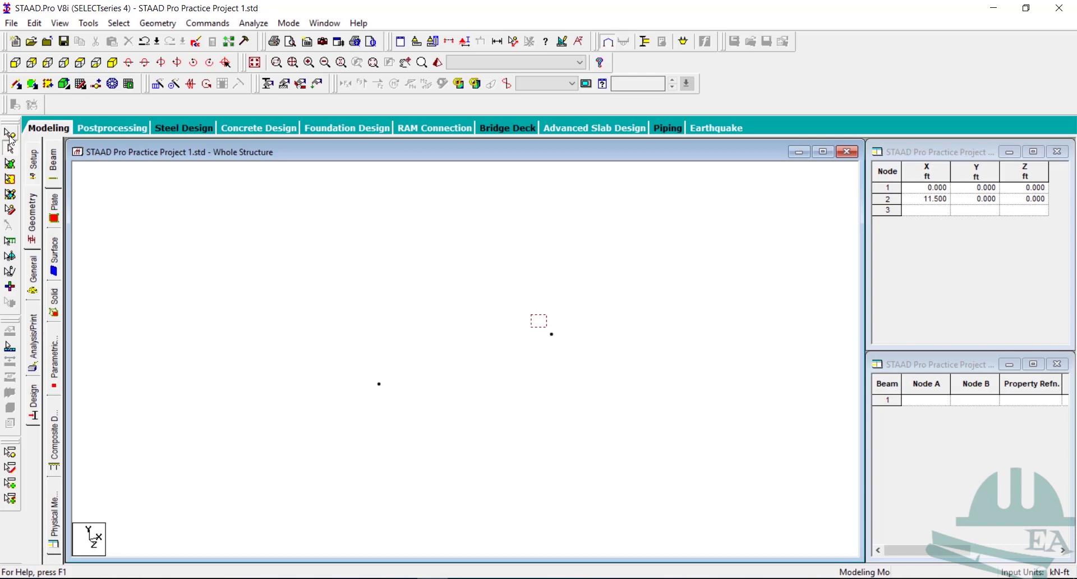
pyautogui.click(9, 135)
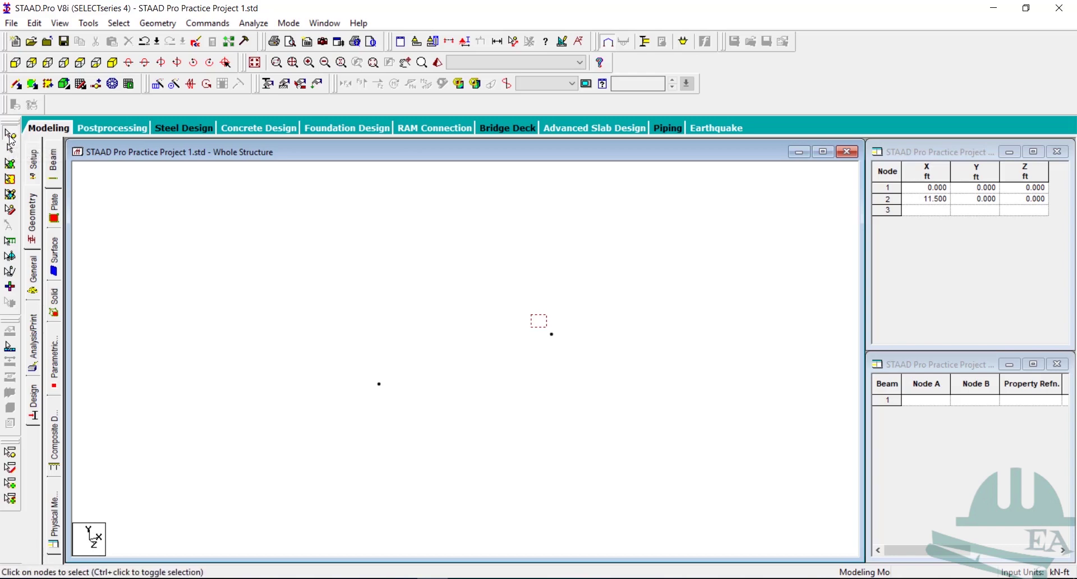
pyautogui.moveTo(527, 315); pyautogui.dragTo(609, 405)
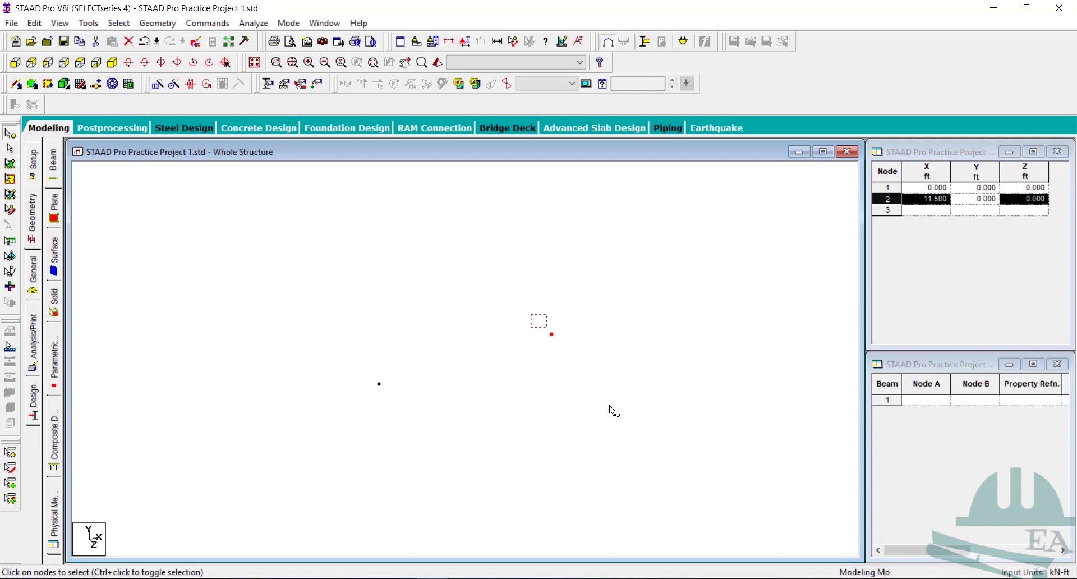
pyautogui.hotkey('ctrl', 'c')
pyautogui.hotkey('ctrl', 'v')
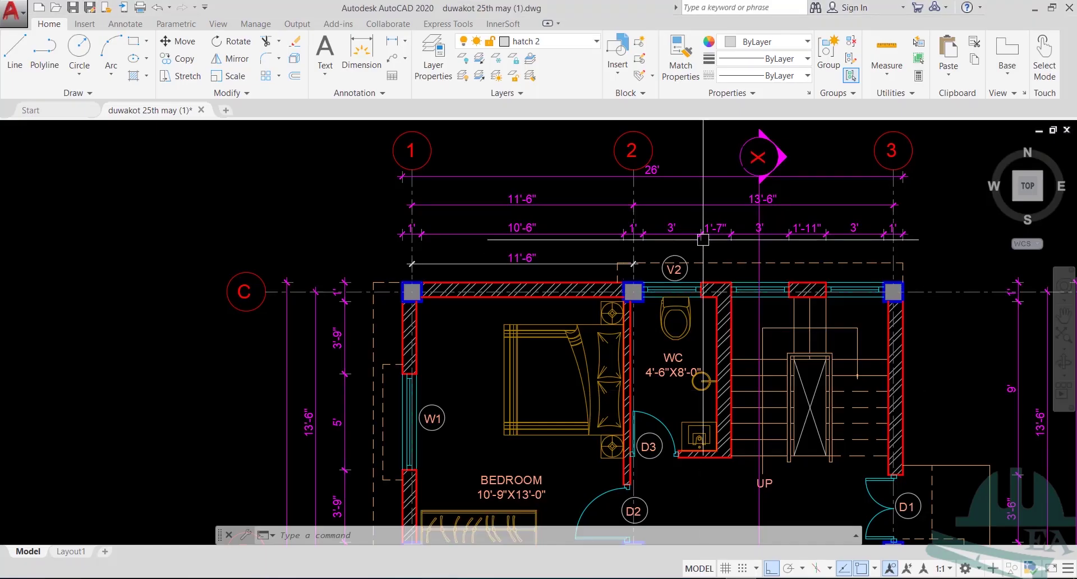
# - Switch to AutoCAD, check the spacing between gridlines 2 and 3, and delete only the extra 11'-6" dimension nearest the plan
pyautogui.click(711, 206)
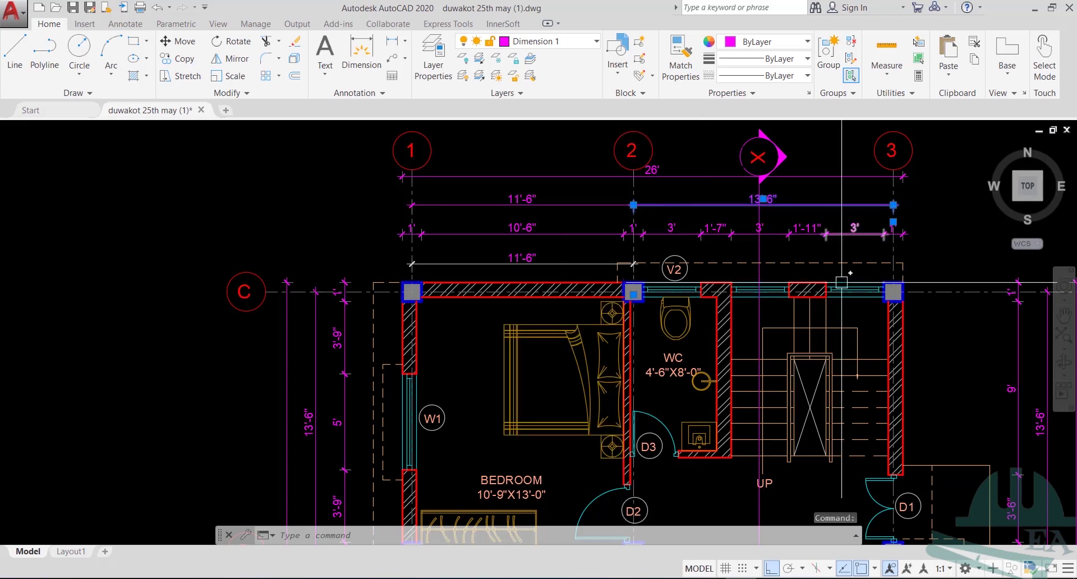
pyautogui.moveTo(885, 289)
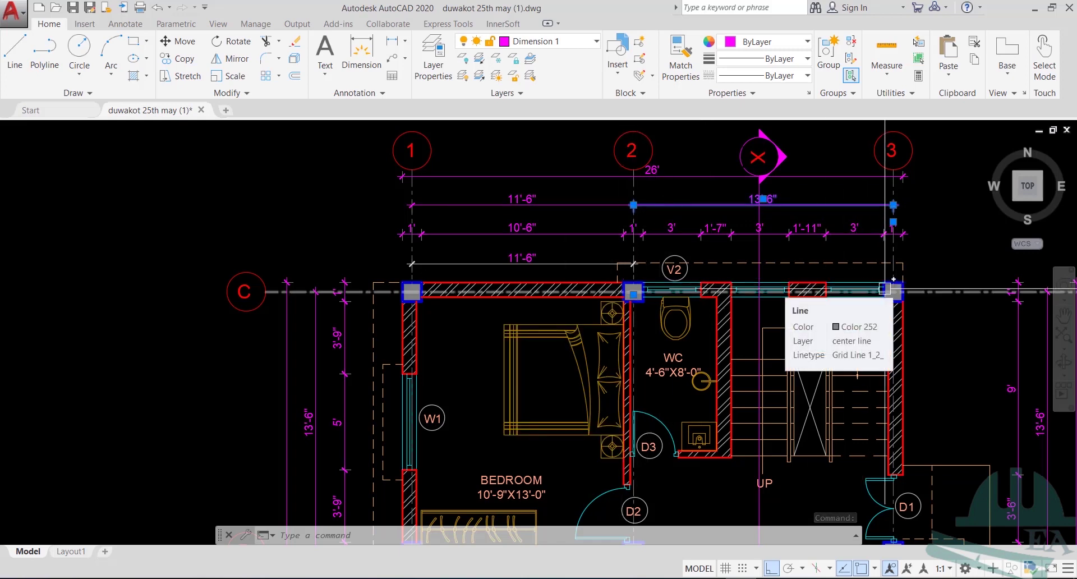
pyautogui.click(591, 263)
pyautogui.press('Delete')
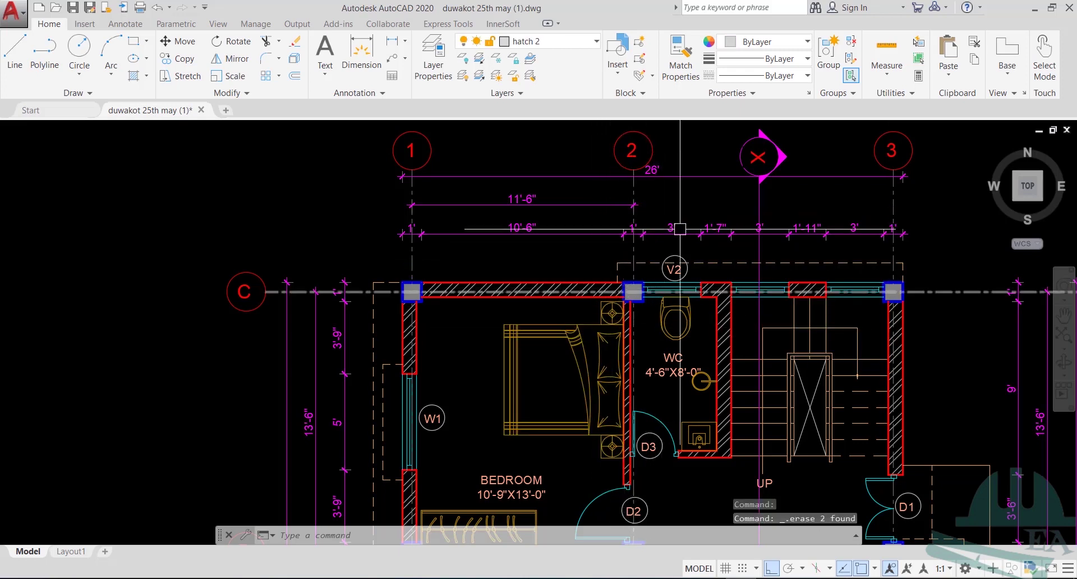
pyautogui.hotkey('ctrl', 'z')
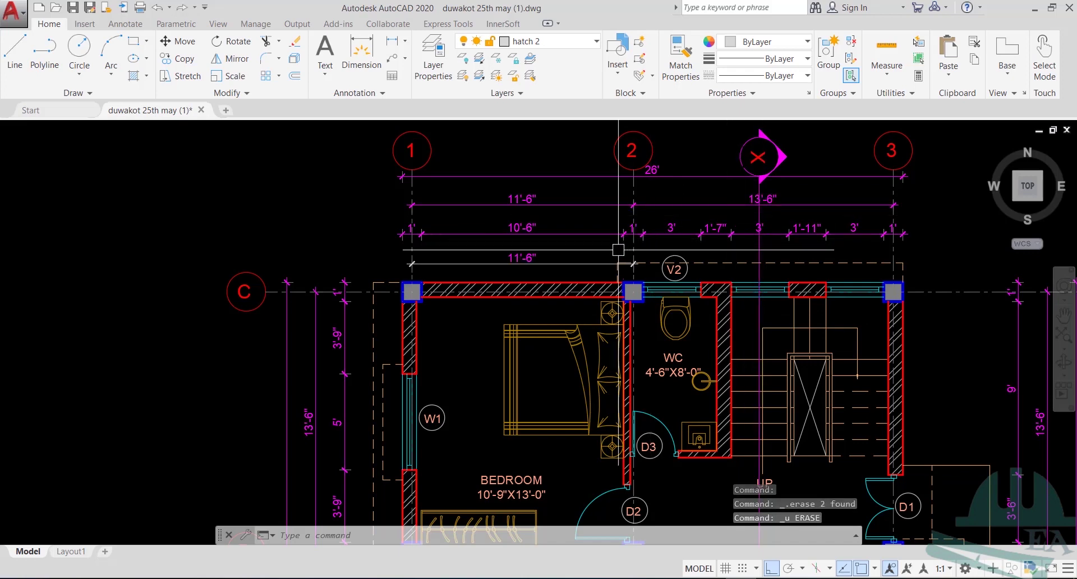
pyautogui.click(571, 260)
pyautogui.press('Delete')
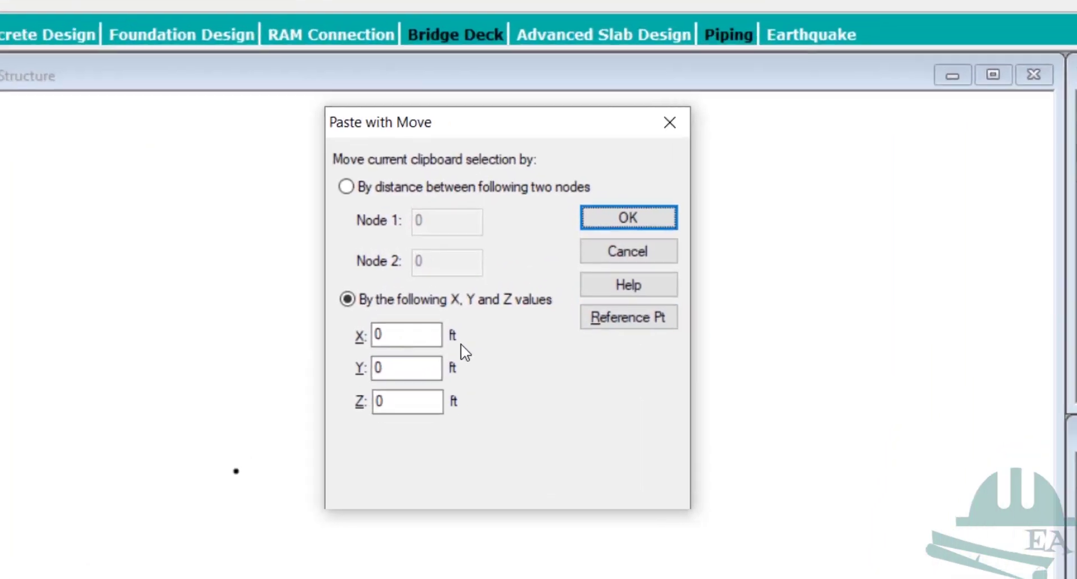
# - In STAAD.Pro, paste the copy of node 2 moved by X 13.5 ft, Y 0 and Z 0
pyautogui.doubleClick(462, 304)
pyautogui.write('13.5')
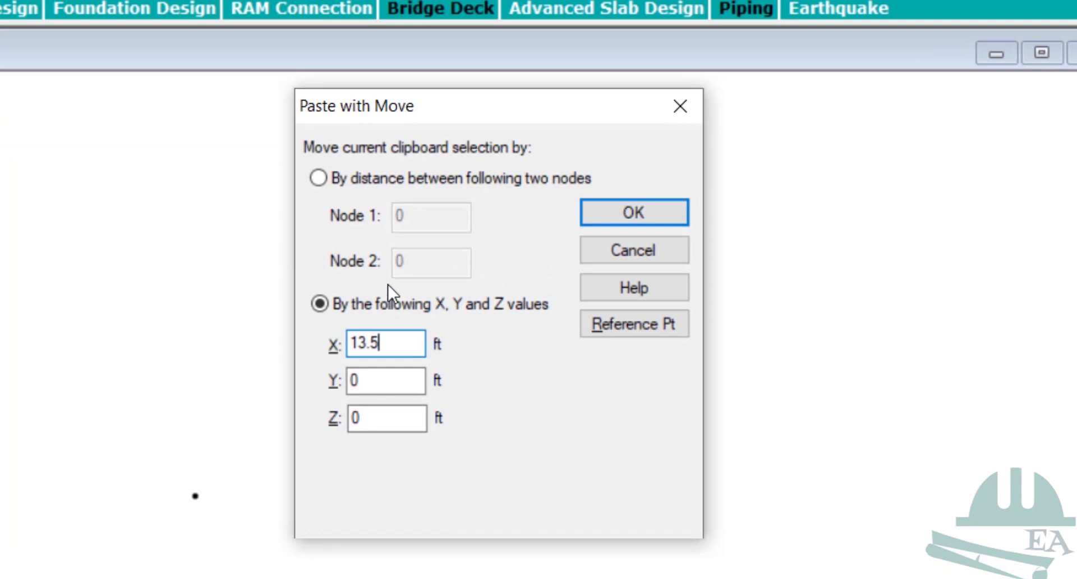
pyautogui.click(634, 213)
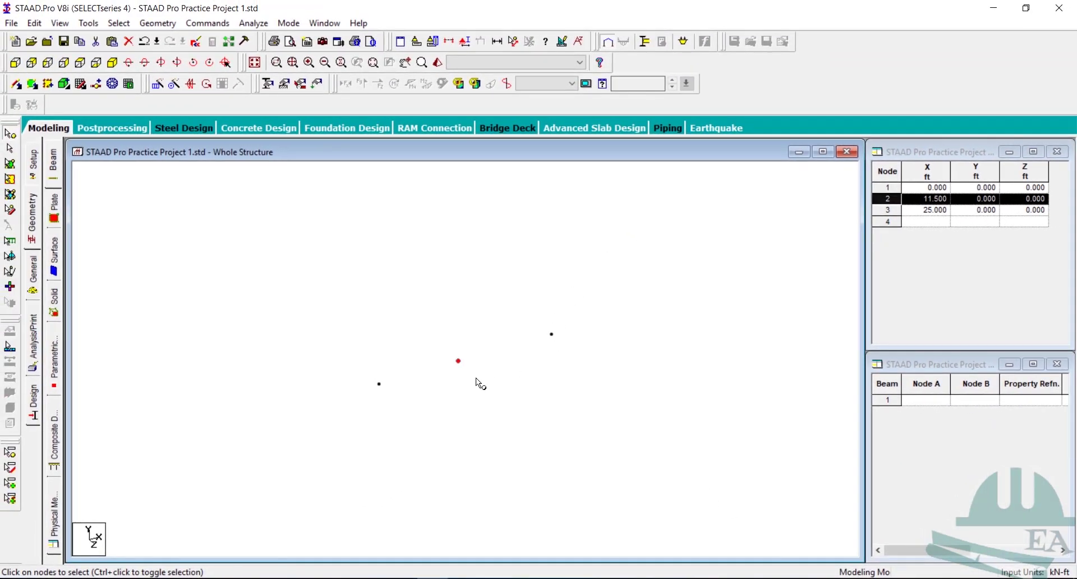
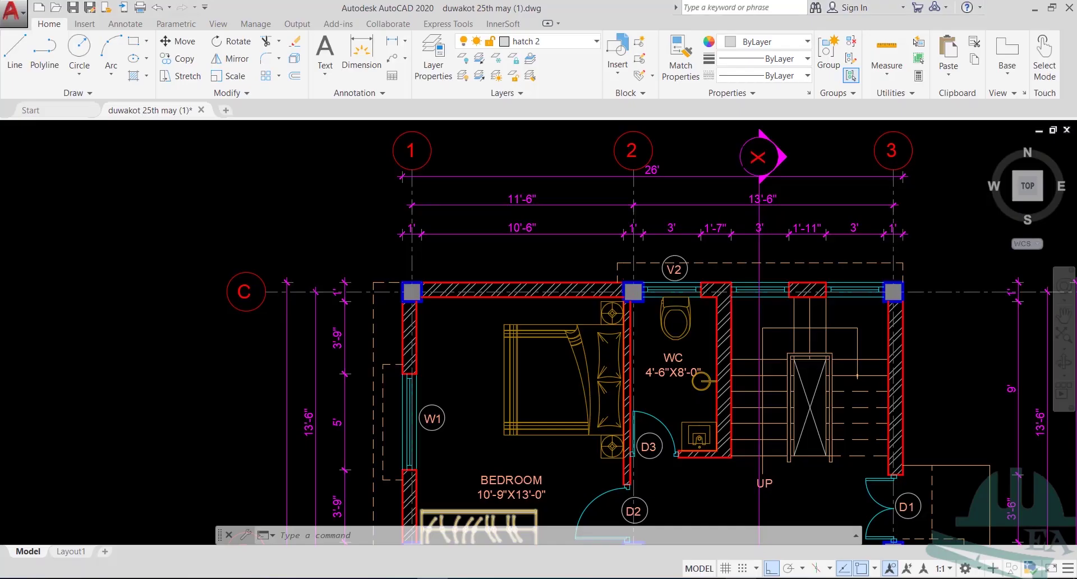
# - Examine the ground floor plan in AutoCAD for the X and Z directions and the spacing between gridlines C and B
pyautogui.scroll(-3, 502, 379)
pyautogui.scroll(1, 436, 225)
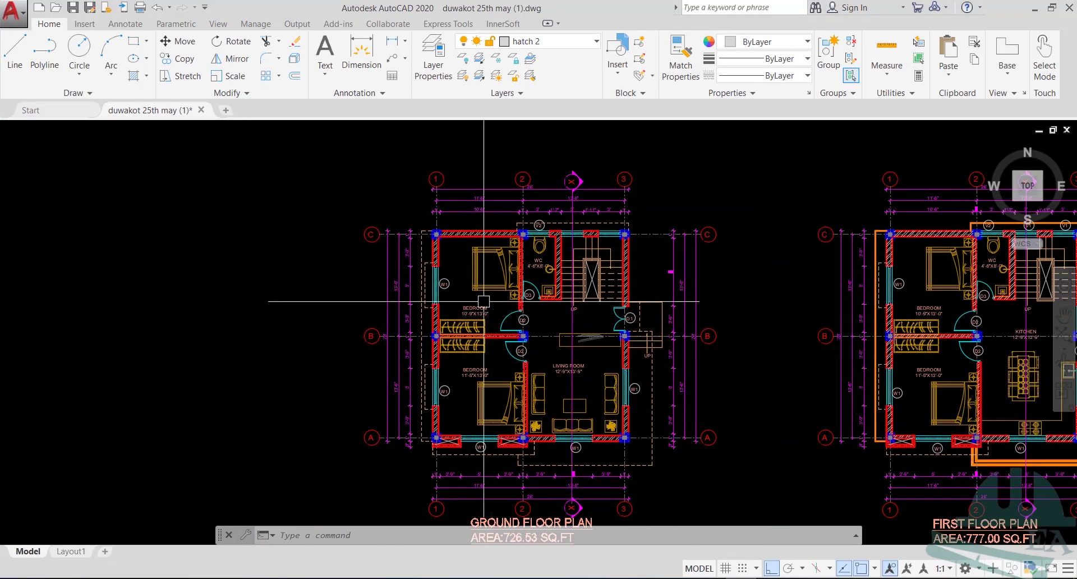
pyautogui.press('x')
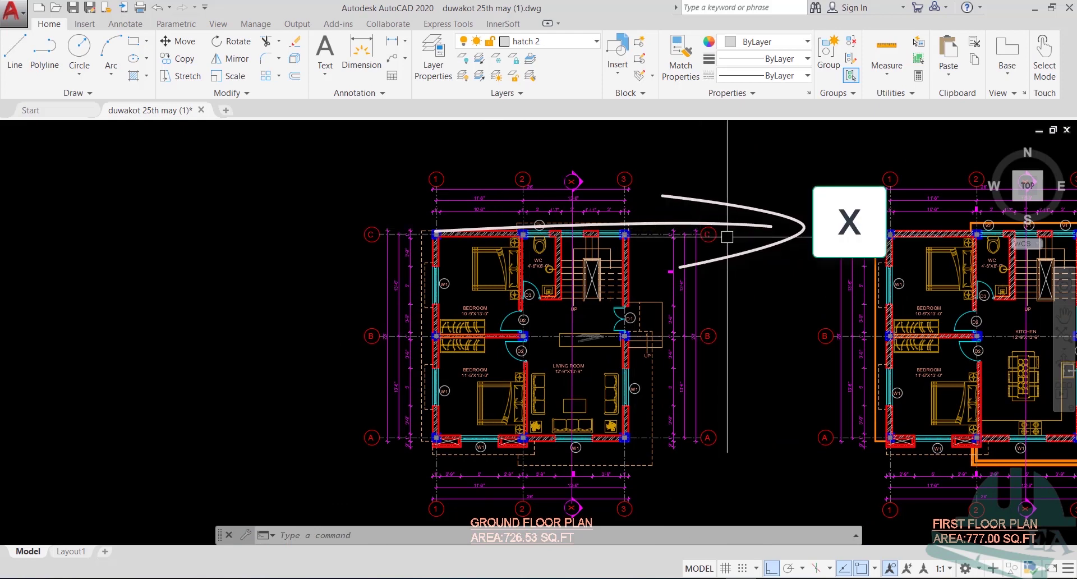
pyautogui.press('z')
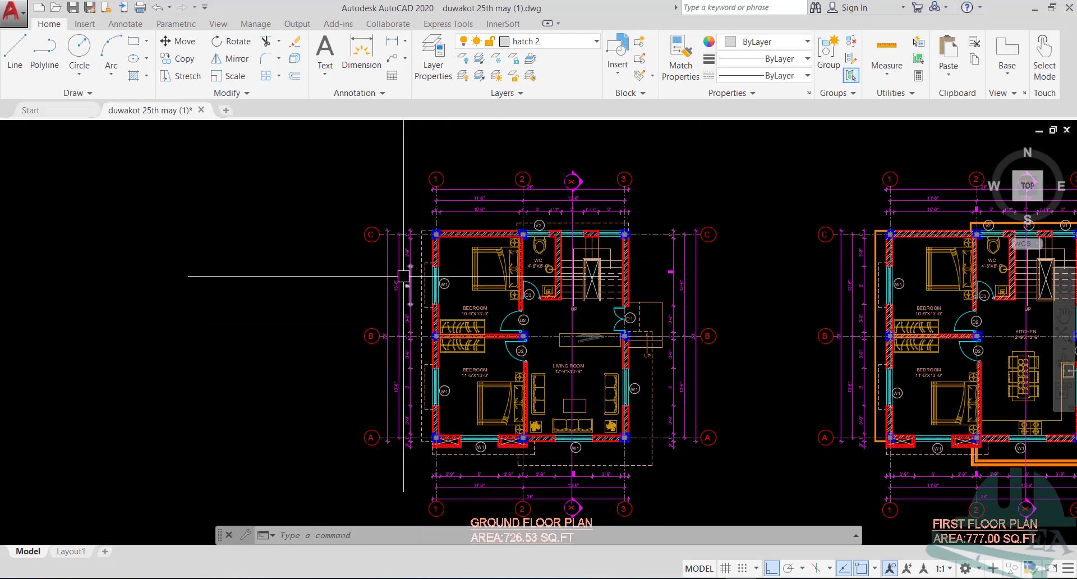
pyautogui.scroll(2, 399, 280)
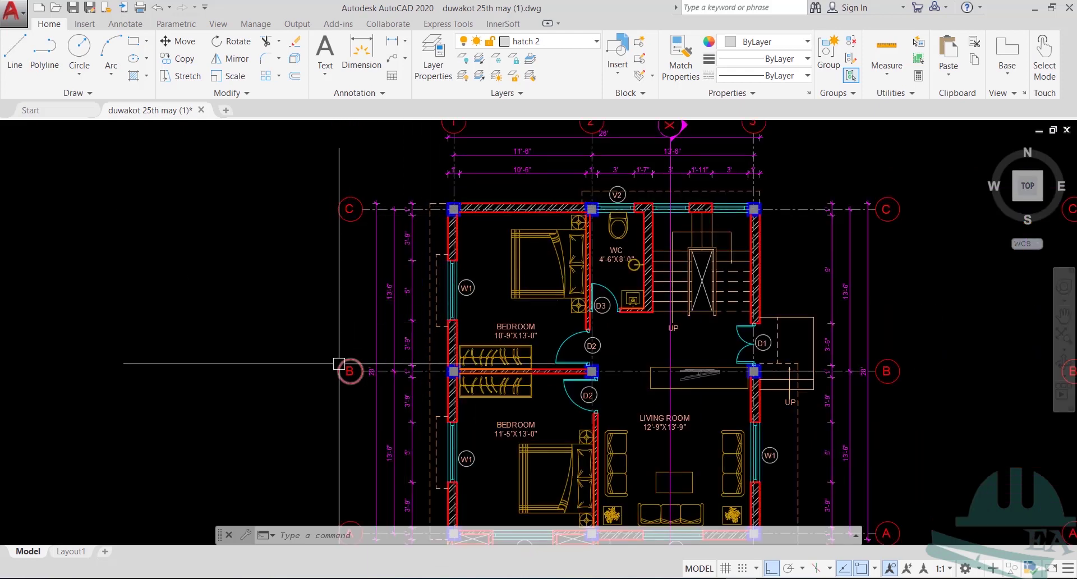
pyautogui.scroll(4, 391, 302)
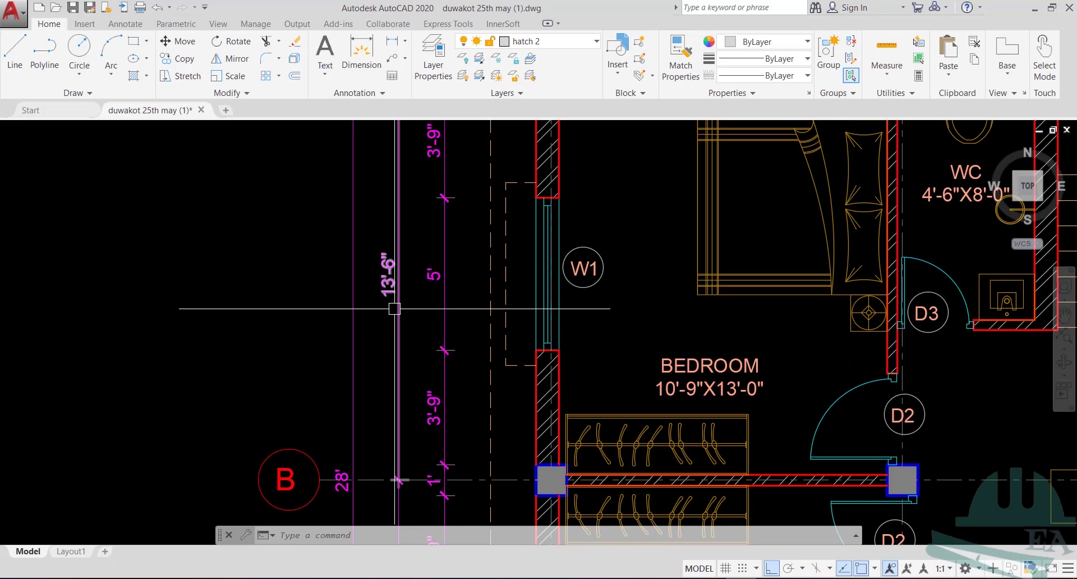
# - Switch to STAAD.Pro and paste the copies of nodes 1, 2 and 3 moved by X 0, Y 0 and Z 13.5 ft
pyautogui.click(443, 535)
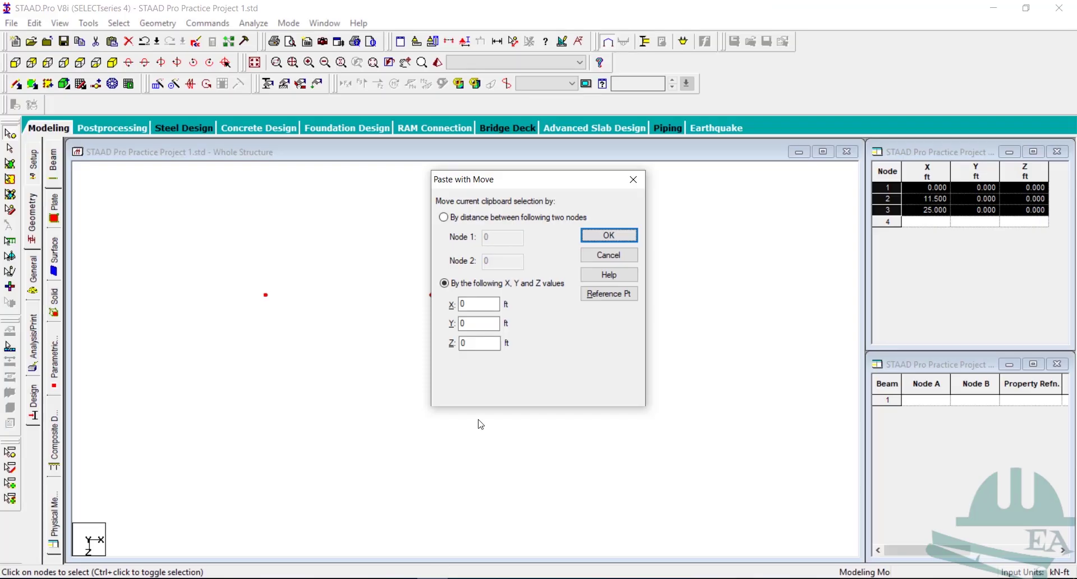
pyautogui.click(461, 303)
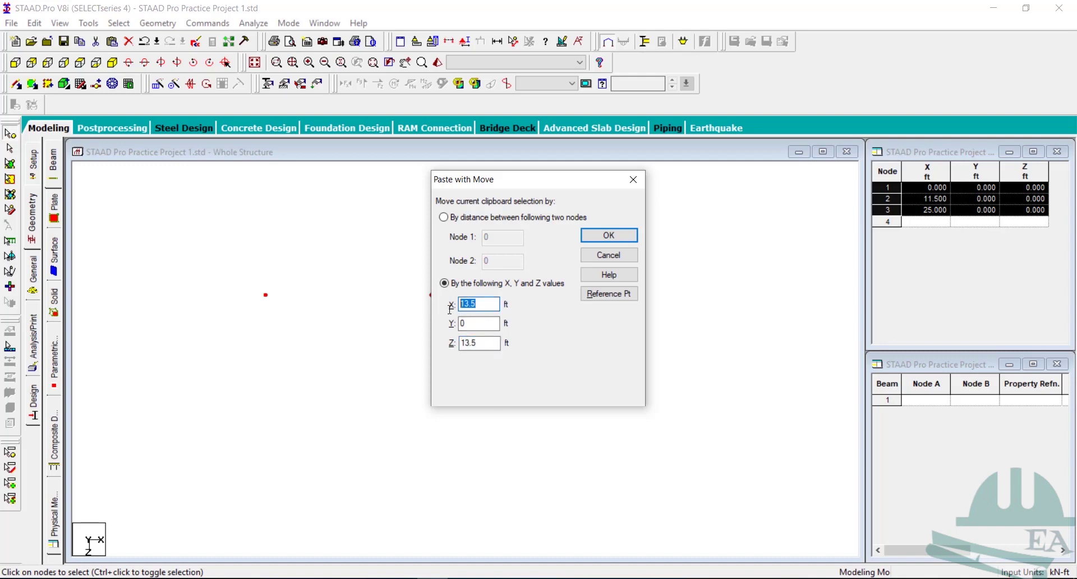
pyautogui.click(584, 240)
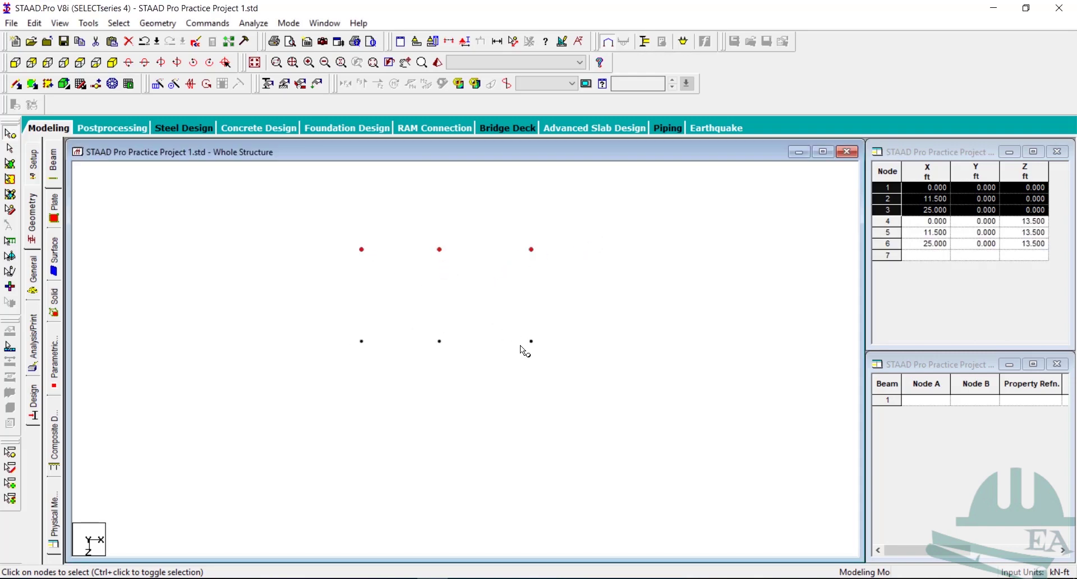
# - Select the second row of nodes, 4 to 6, copy them and start pasting the copies
pyautogui.moveTo(318, 322); pyautogui.dragTo(684, 471)
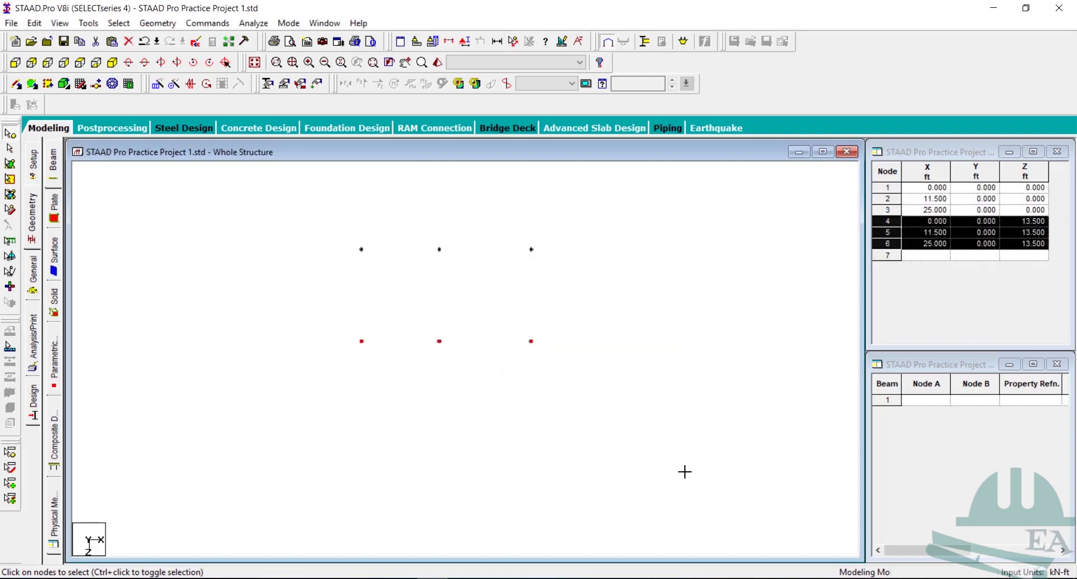
pyautogui.hotkey('ctrl', 'c')
pyautogui.hotkey('ctrl', 'v')
# - Switch to AutoCAD and check the spacing between gridlines B and A in the ground floor plan
pyautogui.click(741, 578)
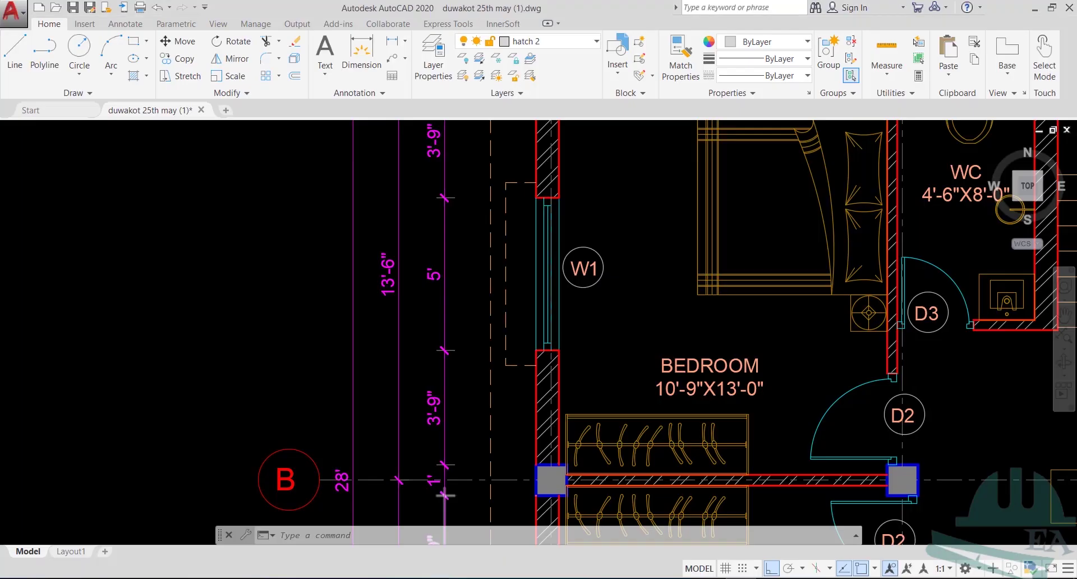
pyautogui.scroll(-3, 387, 364)
pyautogui.moveTo(438, 446); pyautogui.dragTo(403, 247, button='middle')
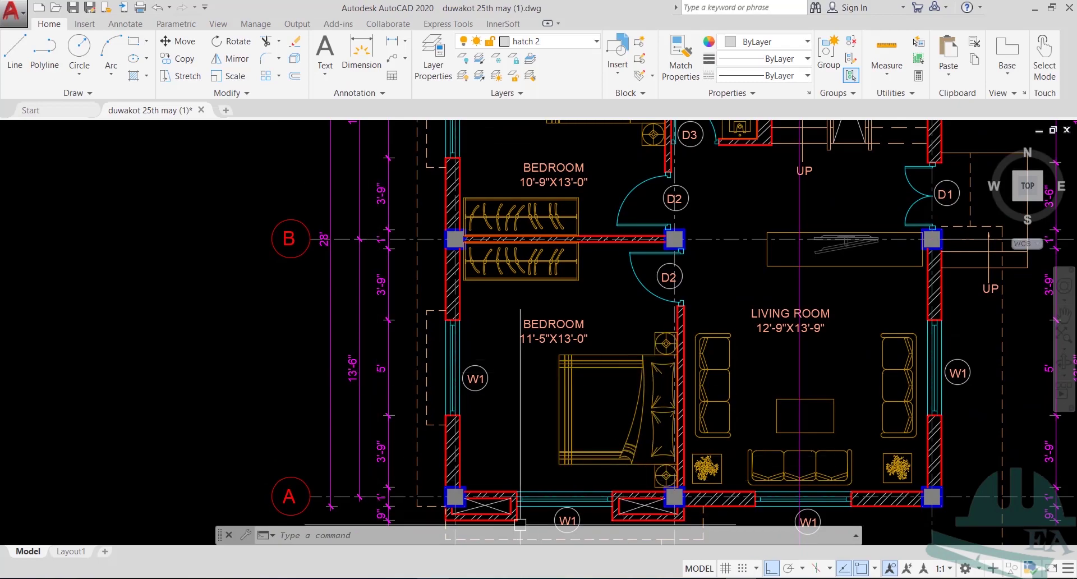
# - Return to STAAD.Pro, paste the copies of nodes 4 to 6 moved by Z 13.5 ft, and clear the node selection
pyautogui.hotkey('alt', 'Tab')
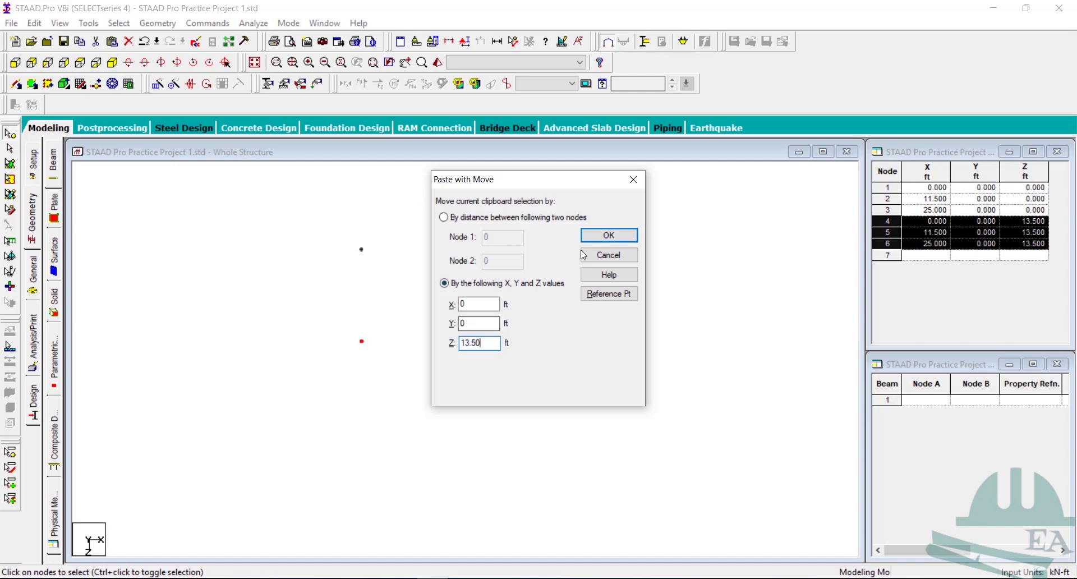
pyautogui.click(602, 236)
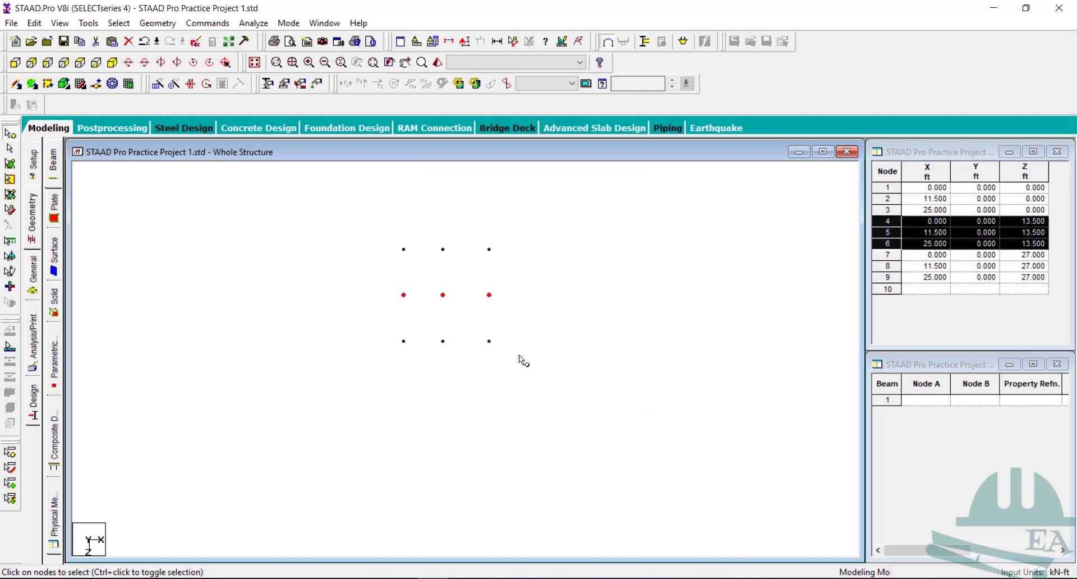
pyautogui.click(582, 460)
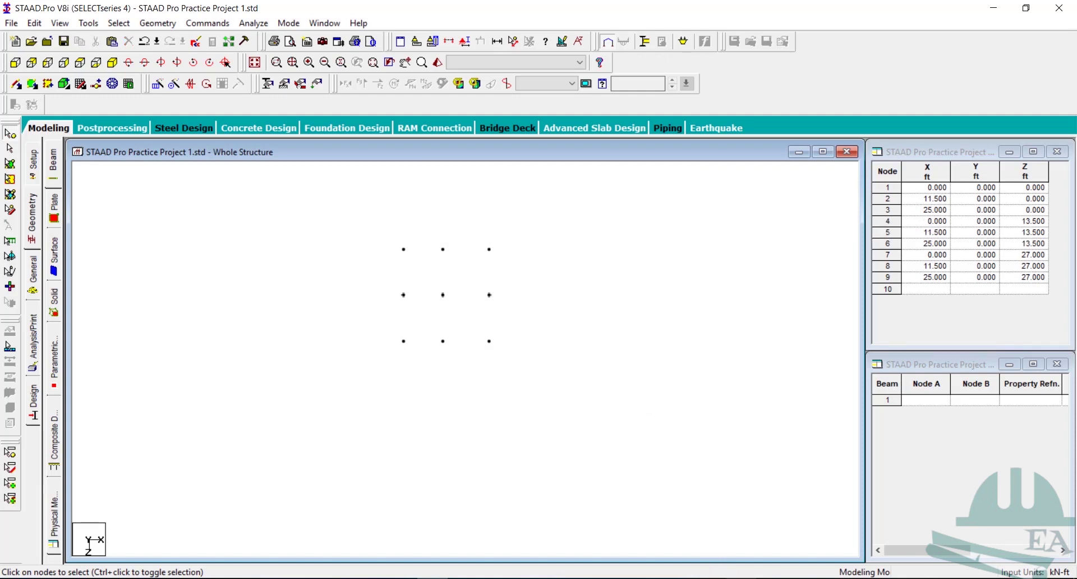
# - Examine the overall column layout of the ground floor plan in AutoCAD and return to STAAD.Pro
pyautogui.click(740, 519)
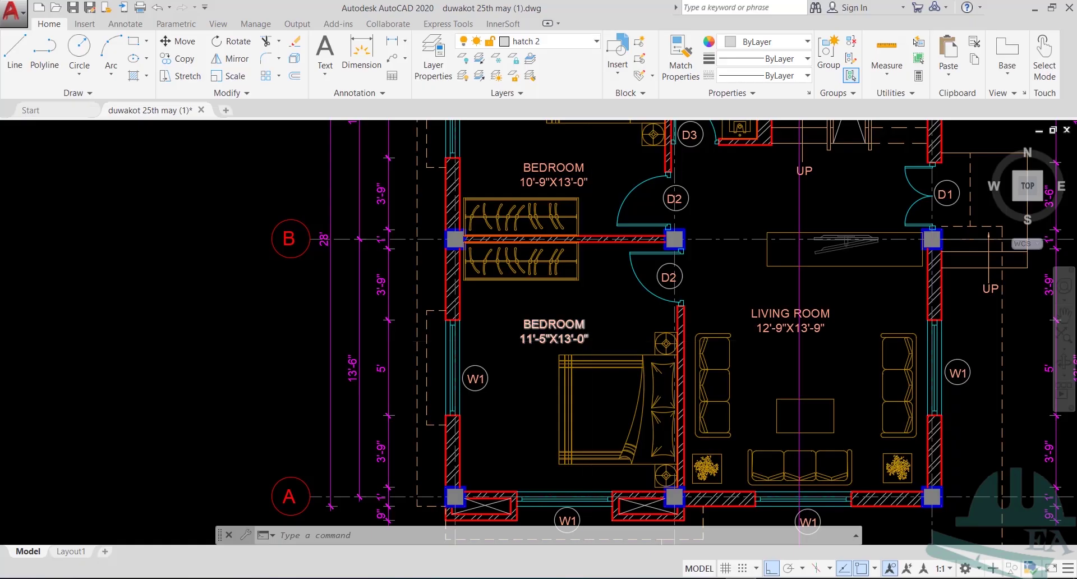
pyautogui.scroll(-5, 501, 369)
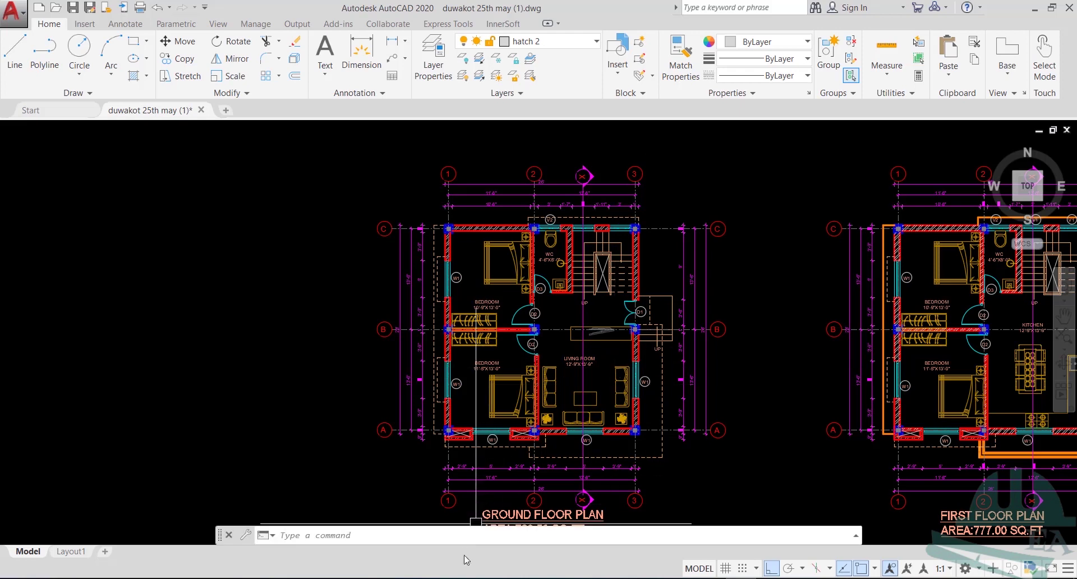
pyautogui.moveTo(432, 578)
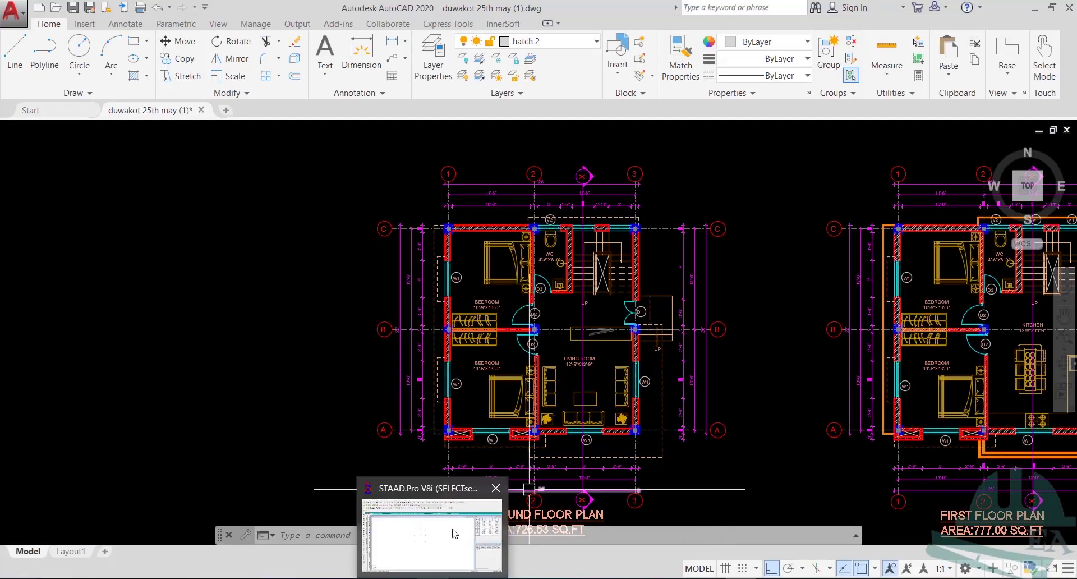
pyautogui.click(432, 536)
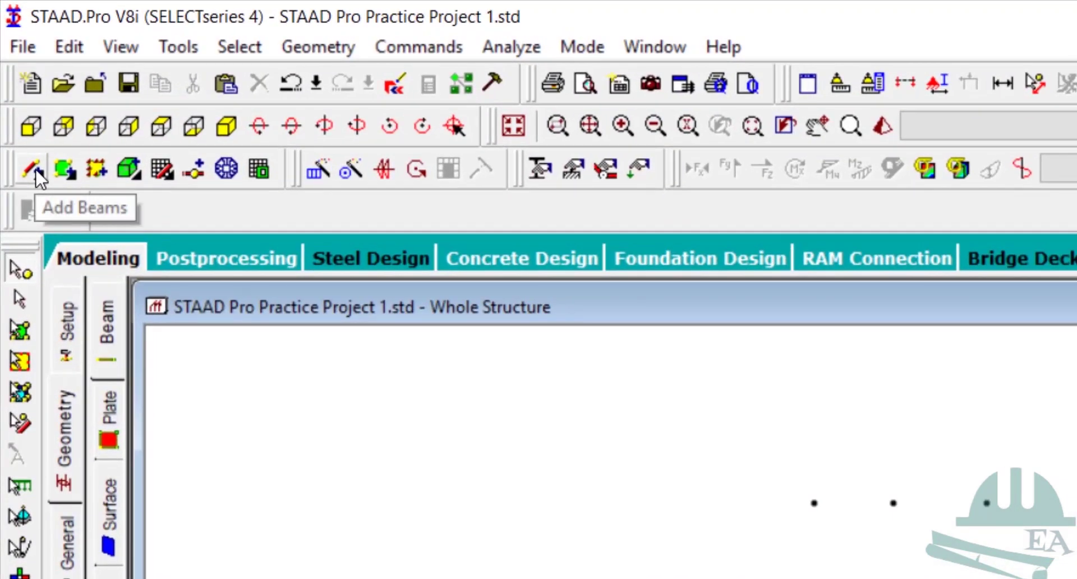
# - Add beams connecting nodes 1, 2 and 3 along the first row and nodes 1, 4 and 7 down the first column
pyautogui.click(37, 175)
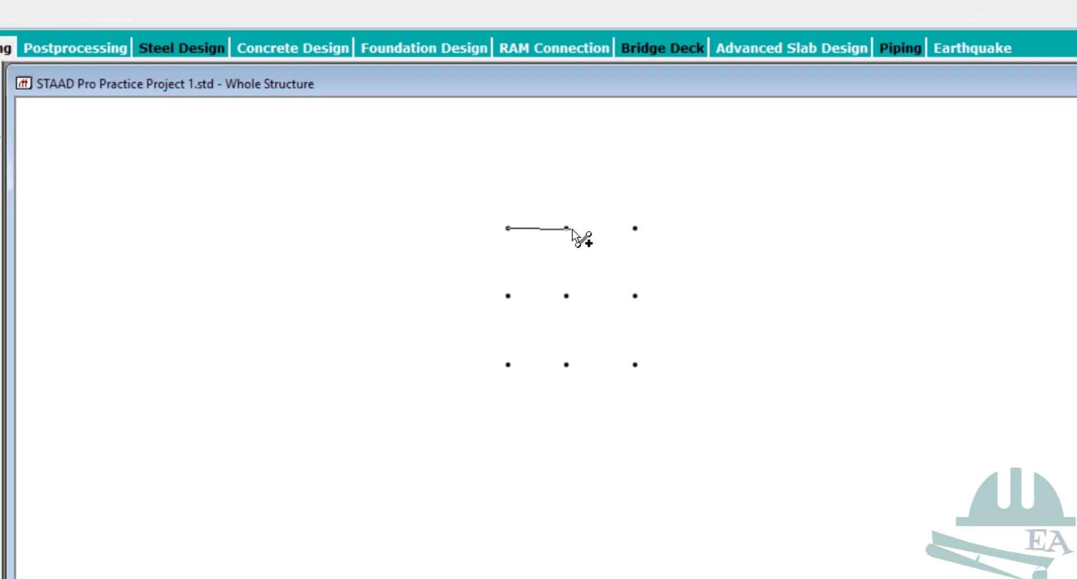
pyautogui.click(567, 228)
pyautogui.click(635, 229)
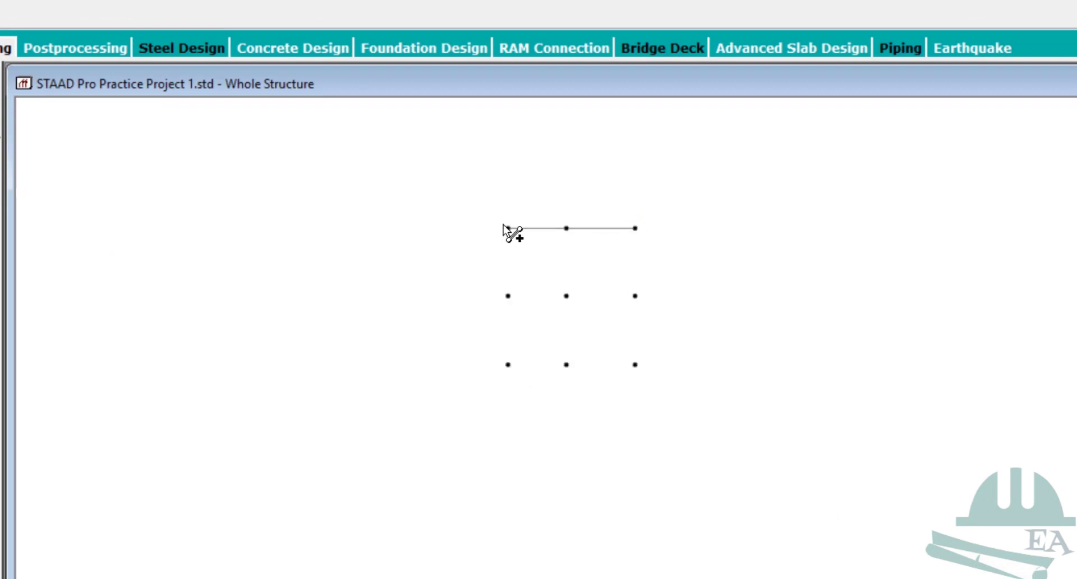
pyautogui.click(507, 228)
pyautogui.click(508, 295)
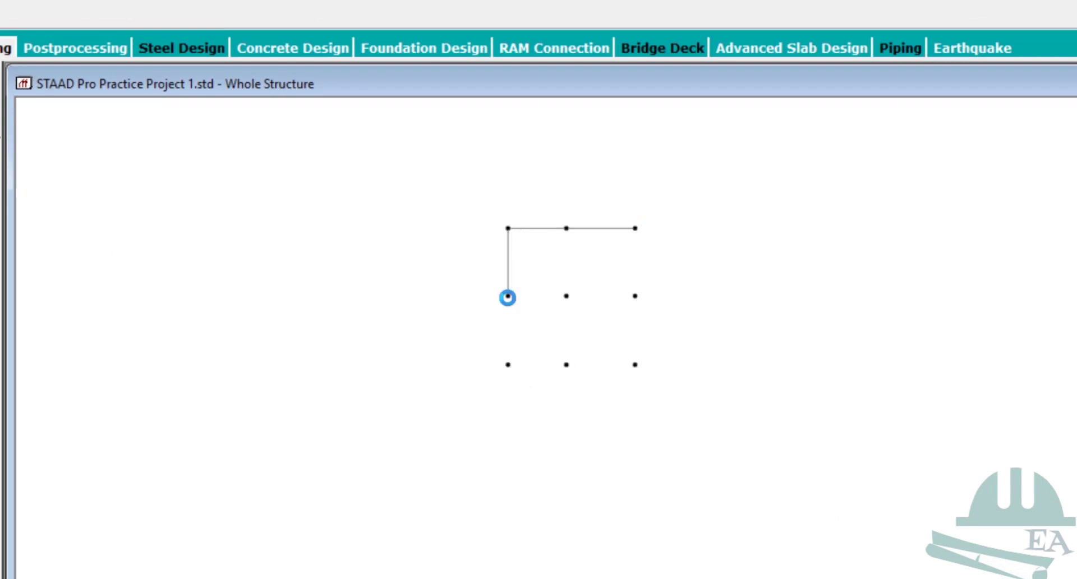
pyautogui.click(507, 364)
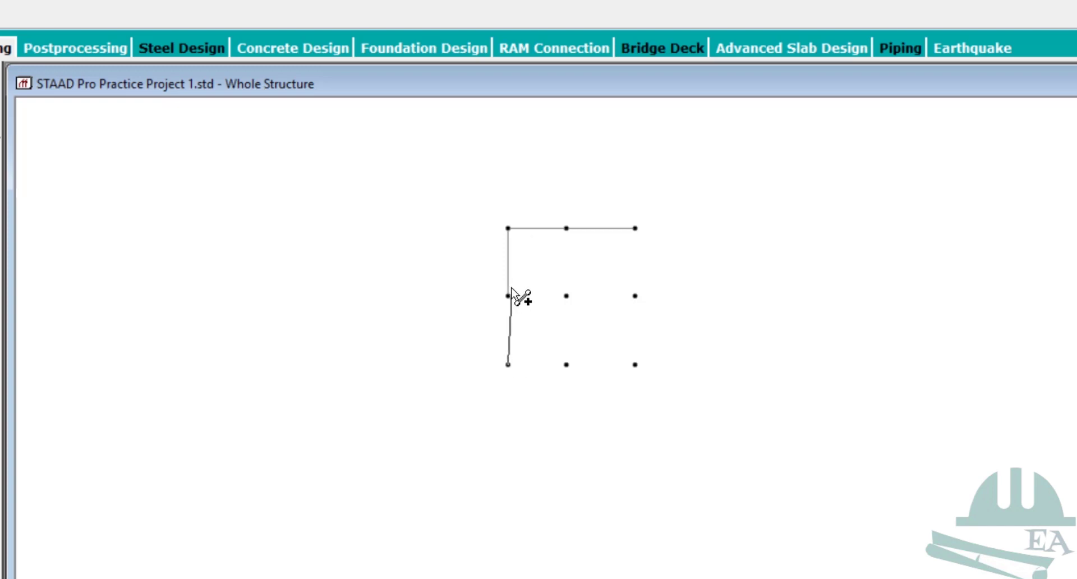
pyautogui.click(508, 296)
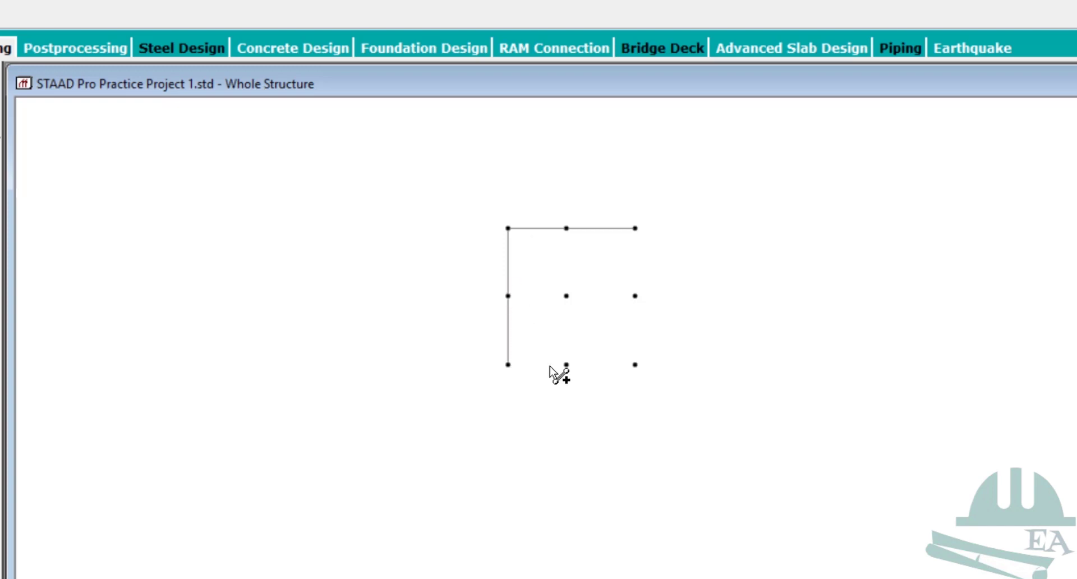
# - Add a beam between nodes 7 and 8 and save the modified structure
pyautogui.click(567, 364)
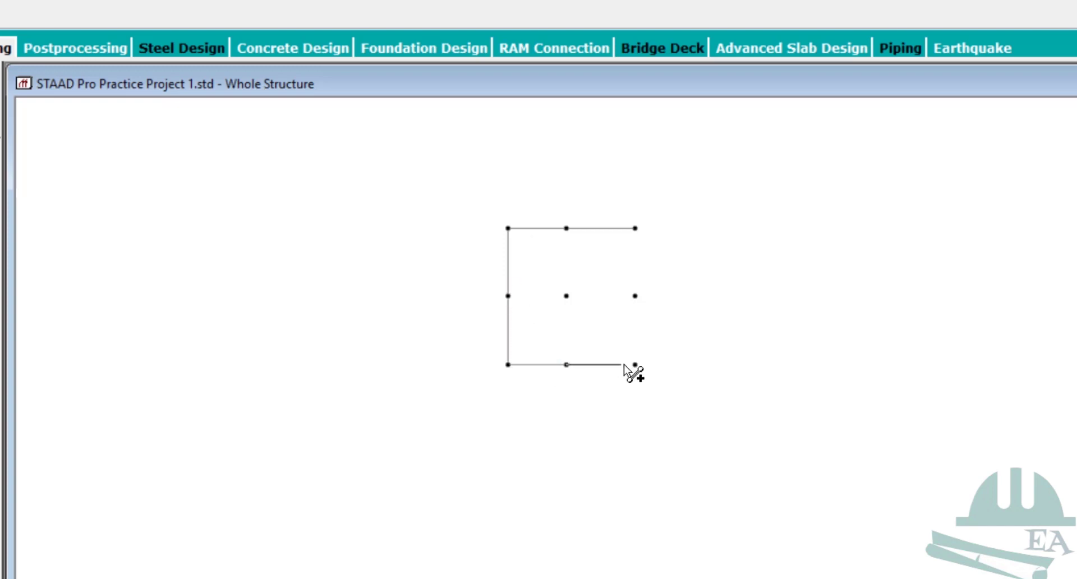
pyautogui.click(695, 339)
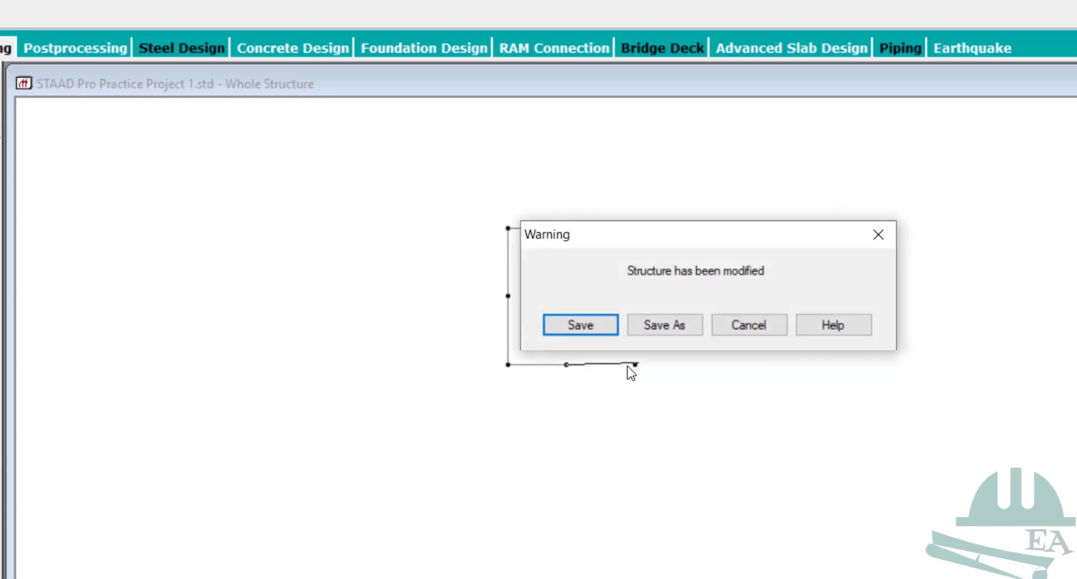
pyautogui.click(598, 320)
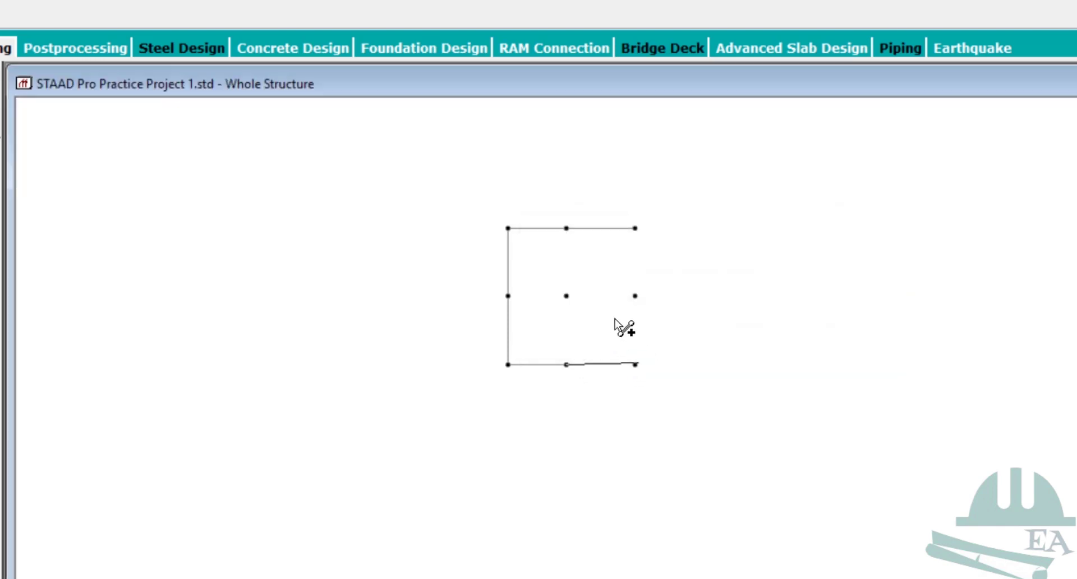
pyautogui.rightClick(613, 318)
pyautogui.press('Escape')
pyautogui.press('Escape')
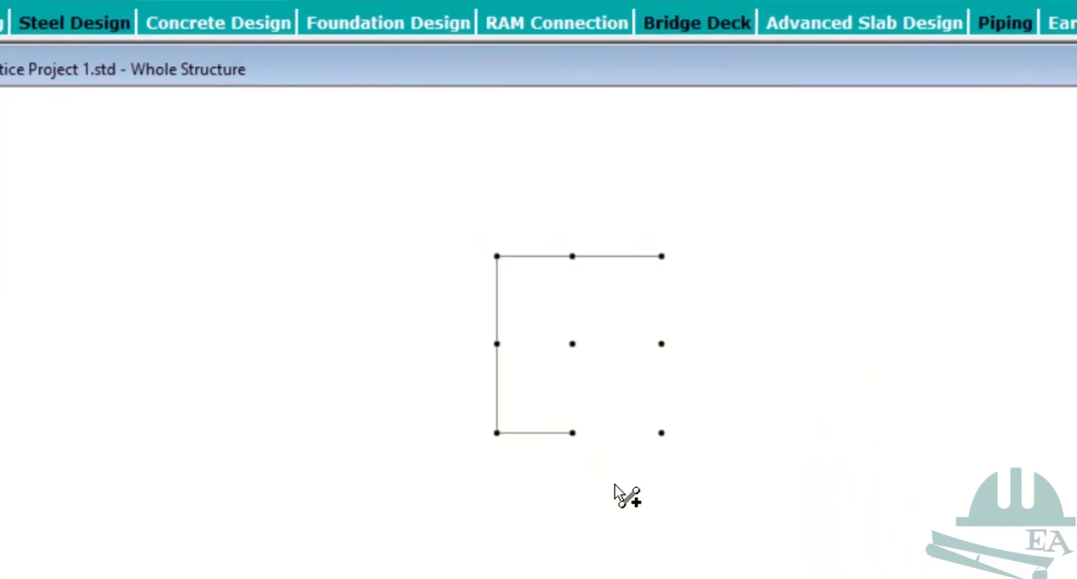
# - Close the outer rectangle with beams between nodes 8 and 9, 9 and 6, and 6 and 3
pyautogui.click(572, 432)
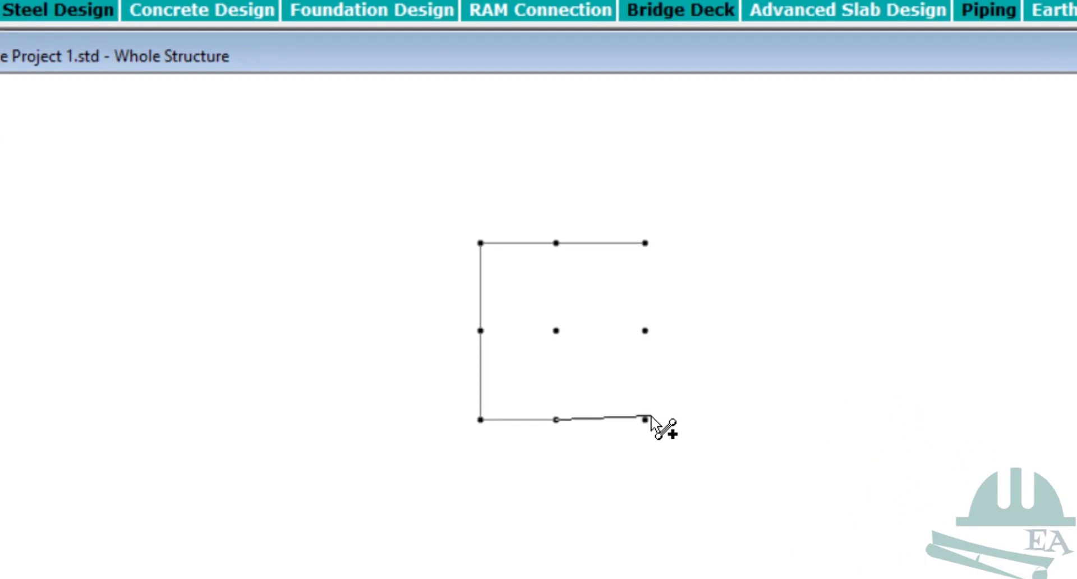
pyautogui.click(661, 432)
pyautogui.click(645, 331)
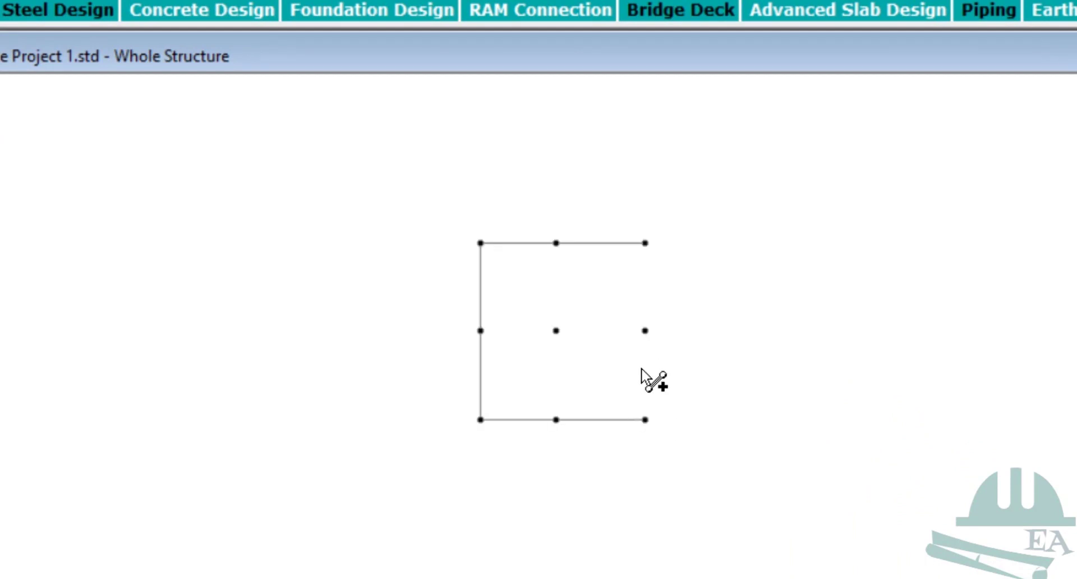
pyautogui.click(645, 419)
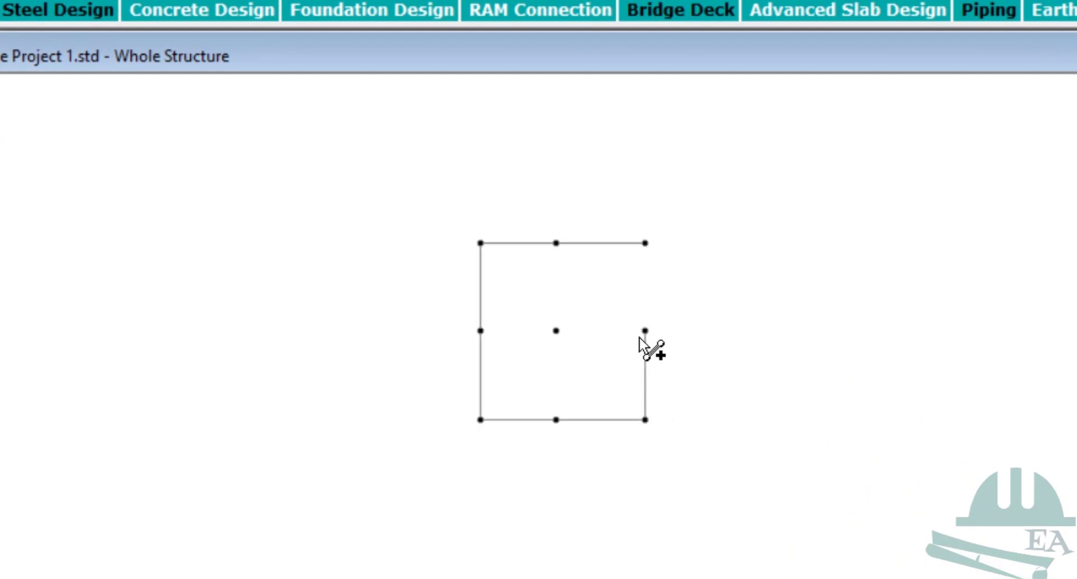
pyautogui.click(646, 330)
pyautogui.click(645, 243)
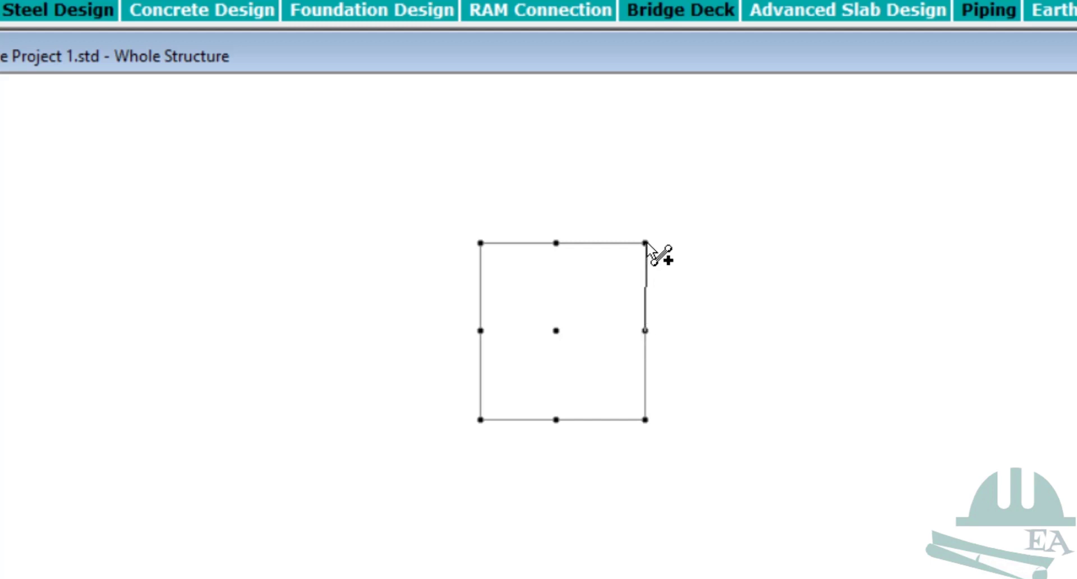
# - Add the interior beams connecting nodes 4, 5 and 6 across the middle row and nodes 2, 5 and 8 down the middle column
pyautogui.click(482, 330)
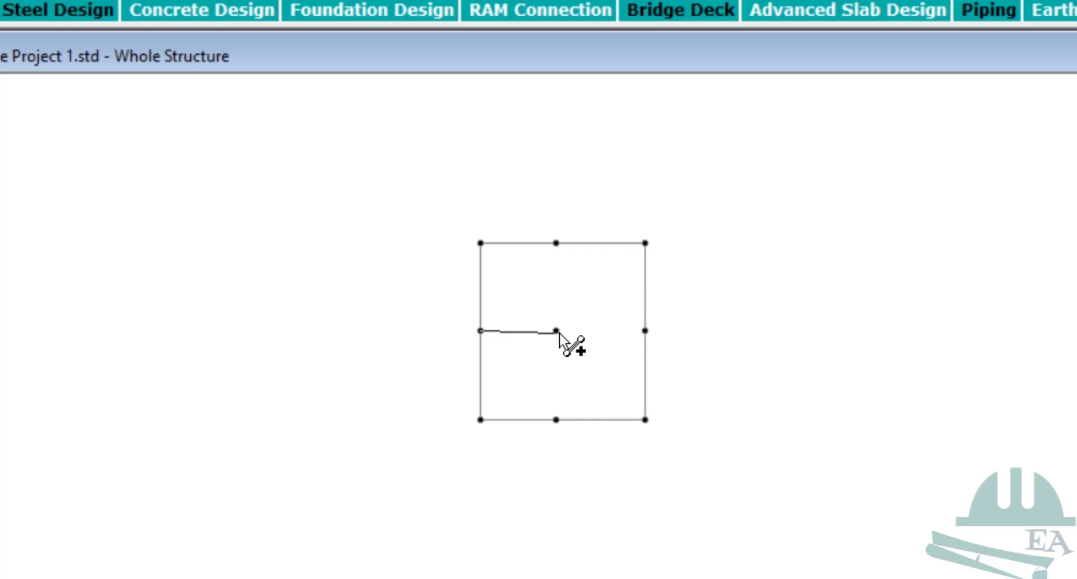
pyautogui.click(556, 331)
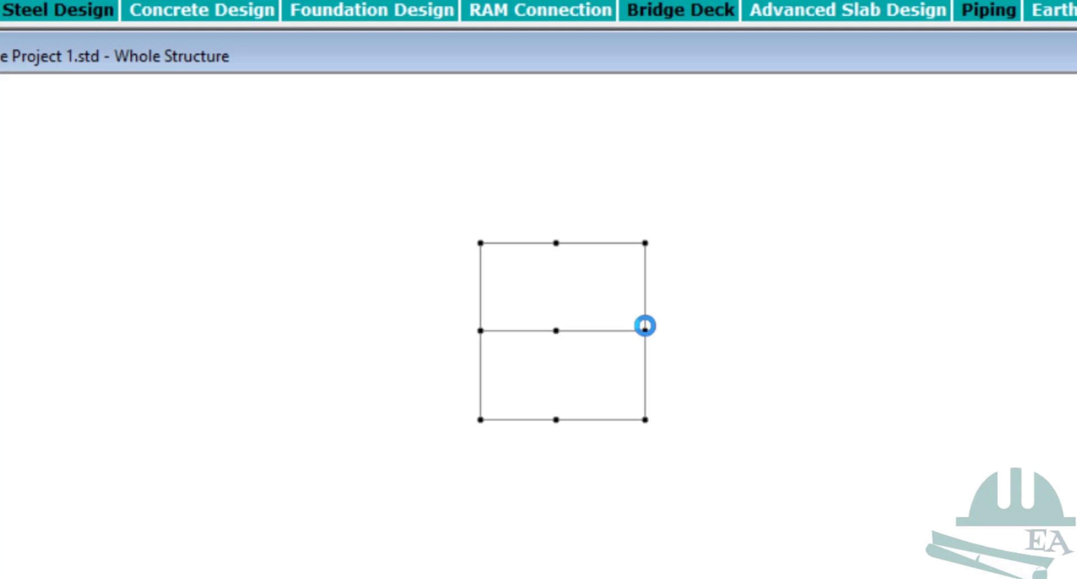
pyautogui.click(645, 331)
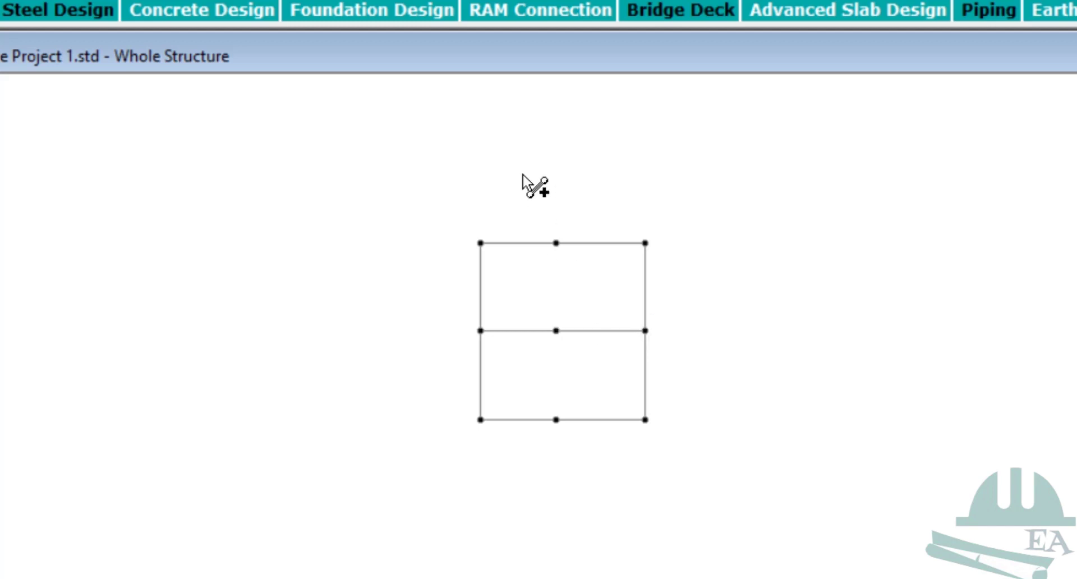
pyautogui.click(556, 243)
pyautogui.click(556, 330)
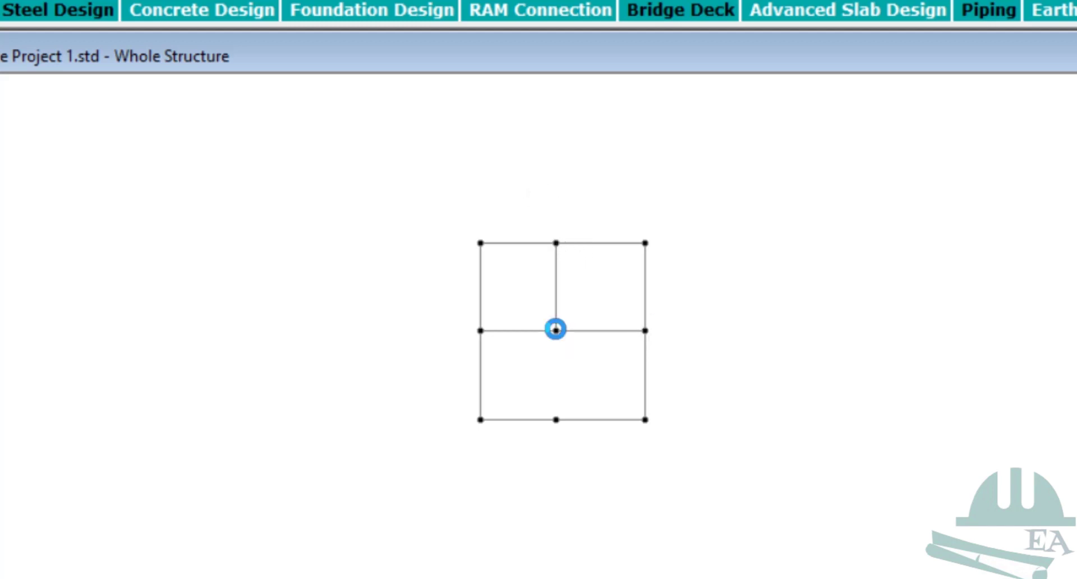
pyautogui.click(556, 419)
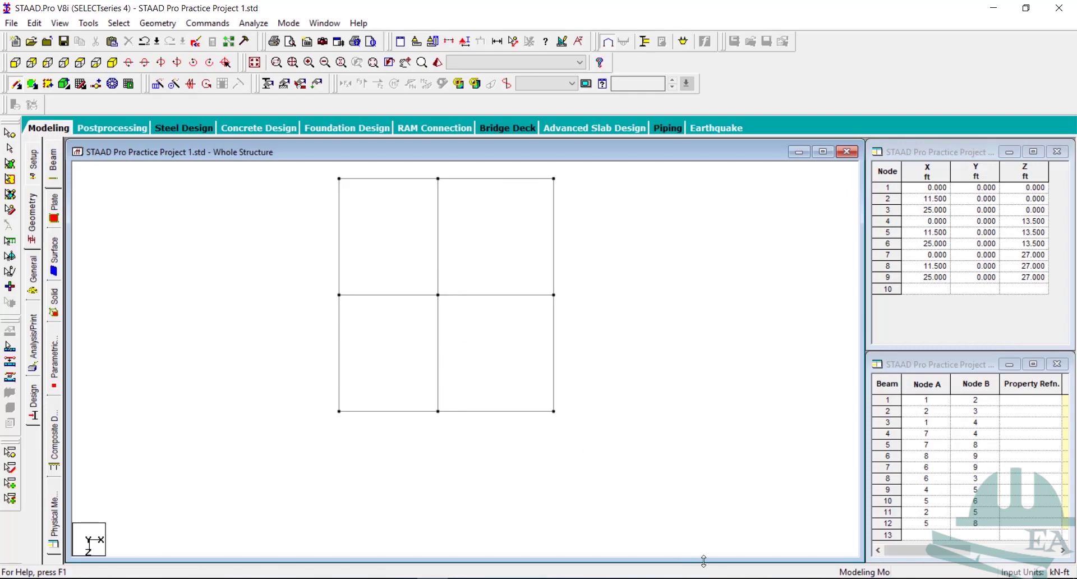
# - Switch to AutoCAD and examine the plinth level, ground level and column footings in the Section at X-X drawing
pyautogui.click(741, 578)
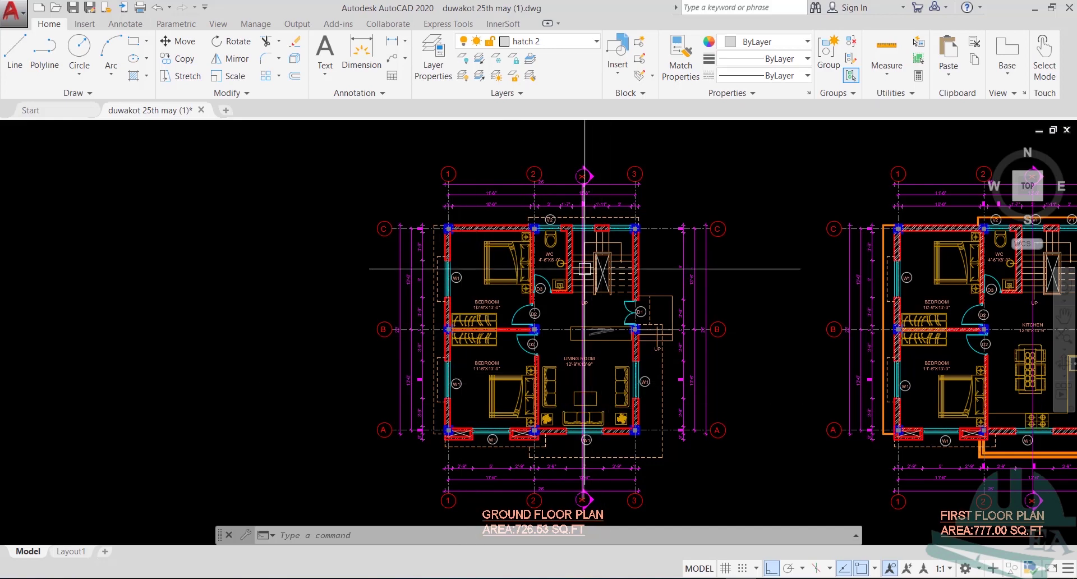
pyautogui.scroll(-5, 583, 286)
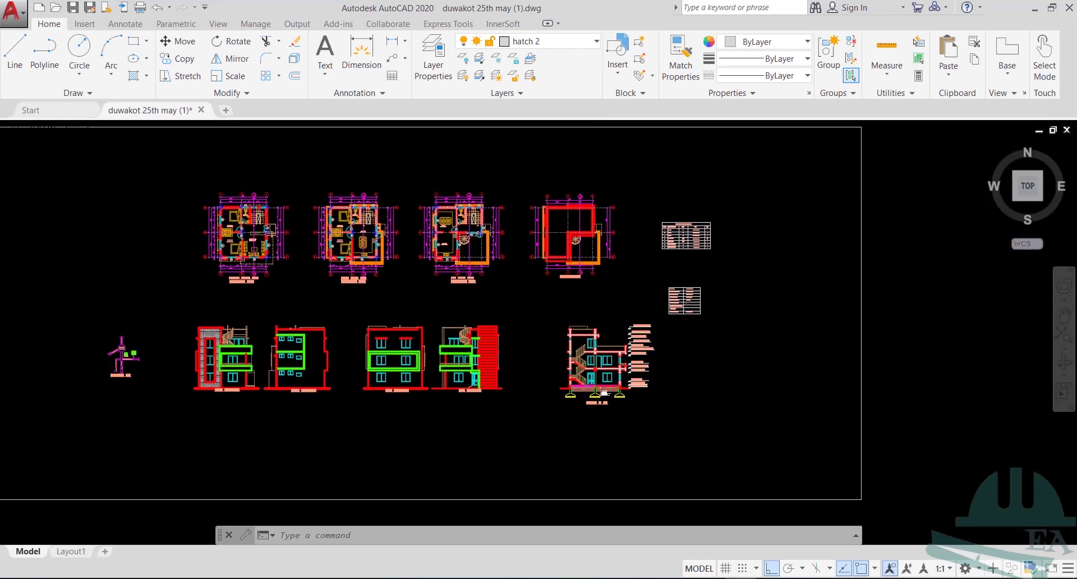
pyautogui.scroll(8, 603, 387)
pyautogui.moveTo(161, 382); pyautogui.dragTo(770, 383)
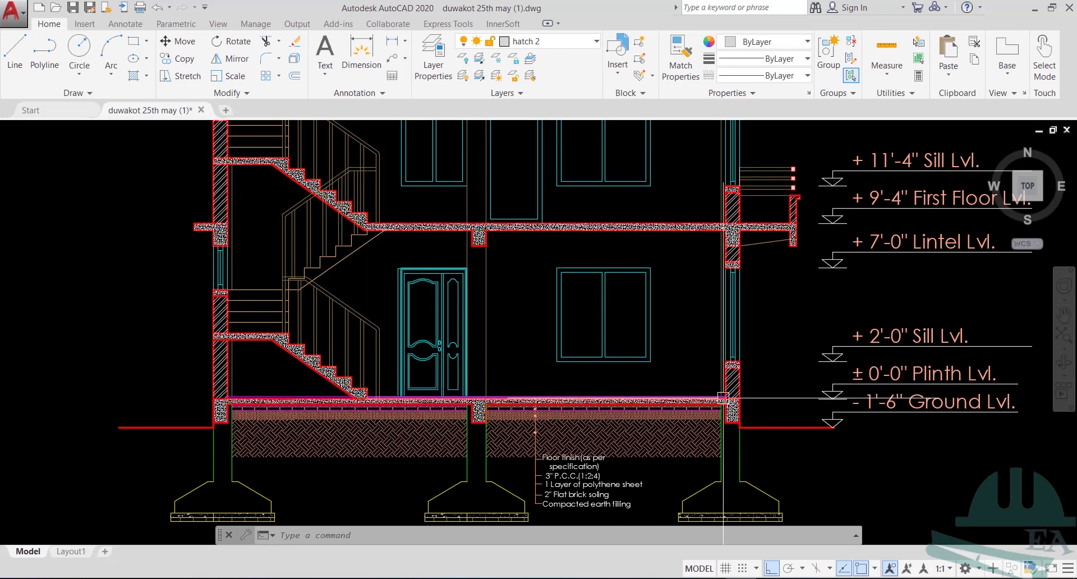
pyautogui.moveTo(743, 396); pyautogui.dragTo(975, 269)
pyautogui.moveTo(844, 365); pyautogui.dragTo(763, 384)
pyautogui.moveTo(811, 331); pyautogui.dragTo(744, 396)
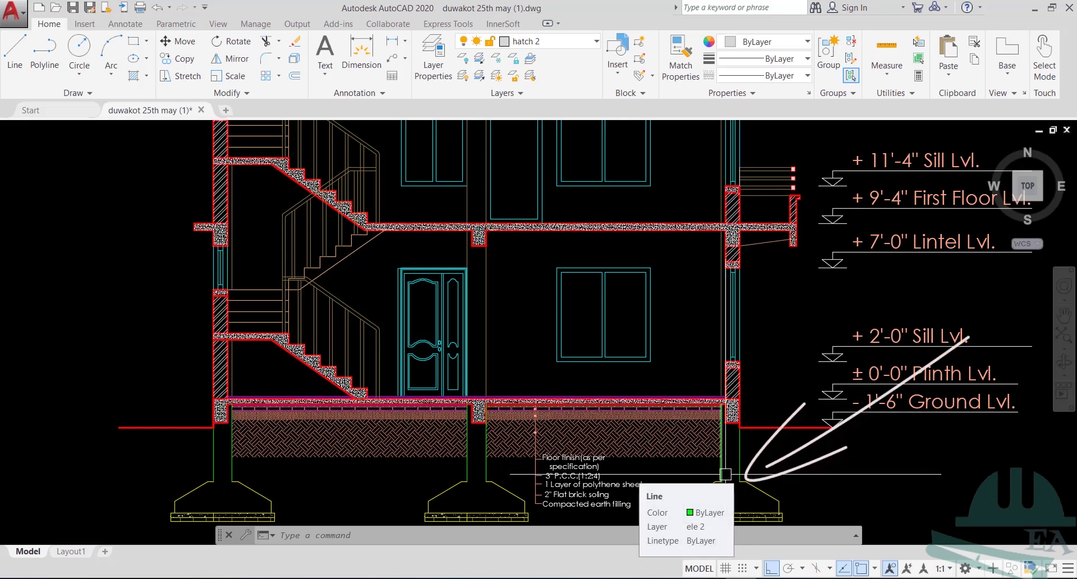
pyautogui.scroll(5, 726, 474)
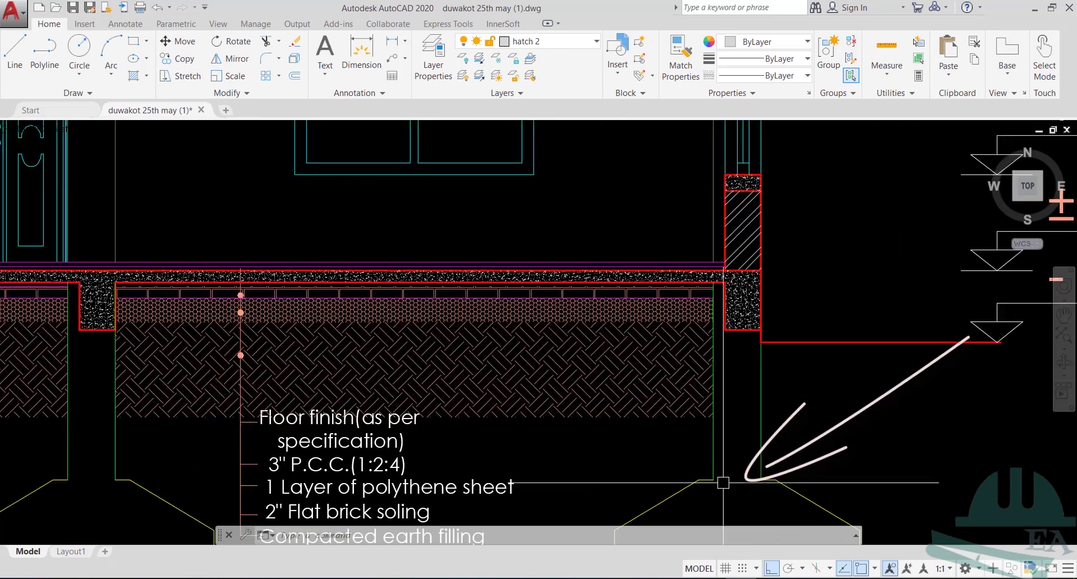
pyautogui.scroll(-4, 765, 481)
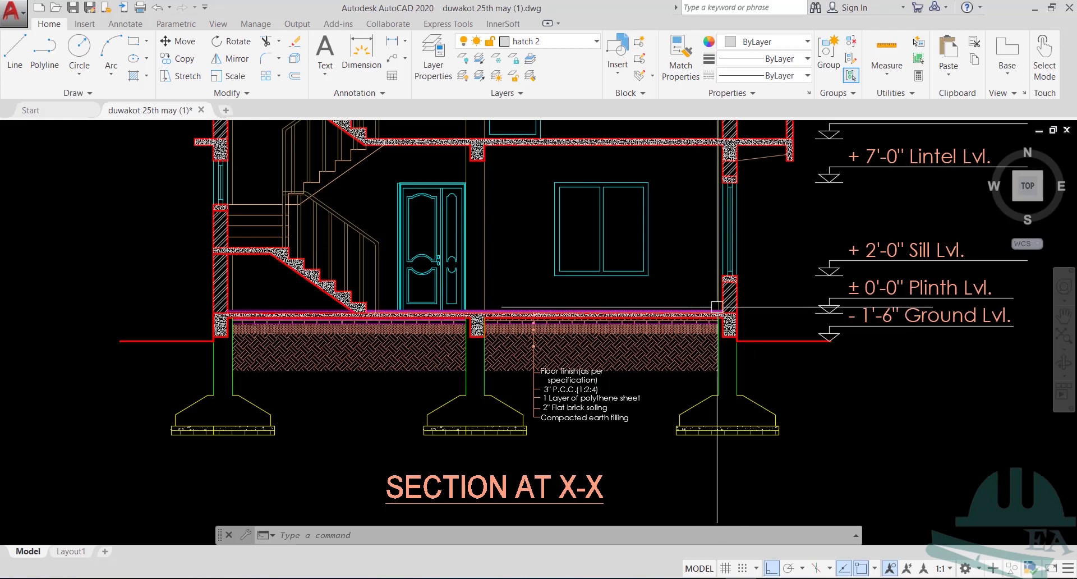
# - Examine the plinth beam below the staircase wall in Section at X-X and return to STAAD.Pro
pyautogui.moveTo(717, 307)
pyautogui.scroll(-5, 717, 306)
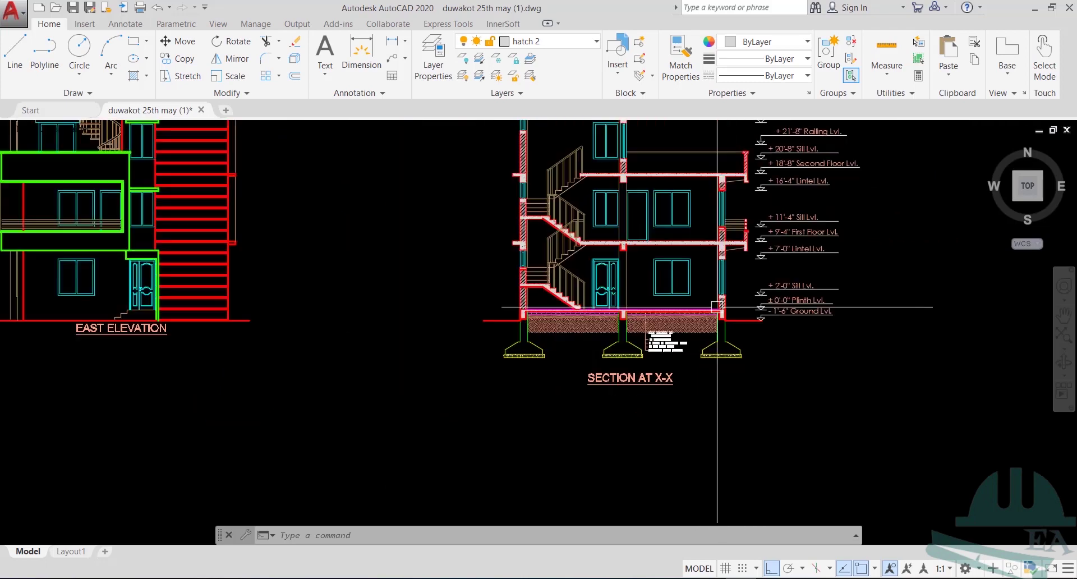
pyautogui.scroll(8, 447, 370)
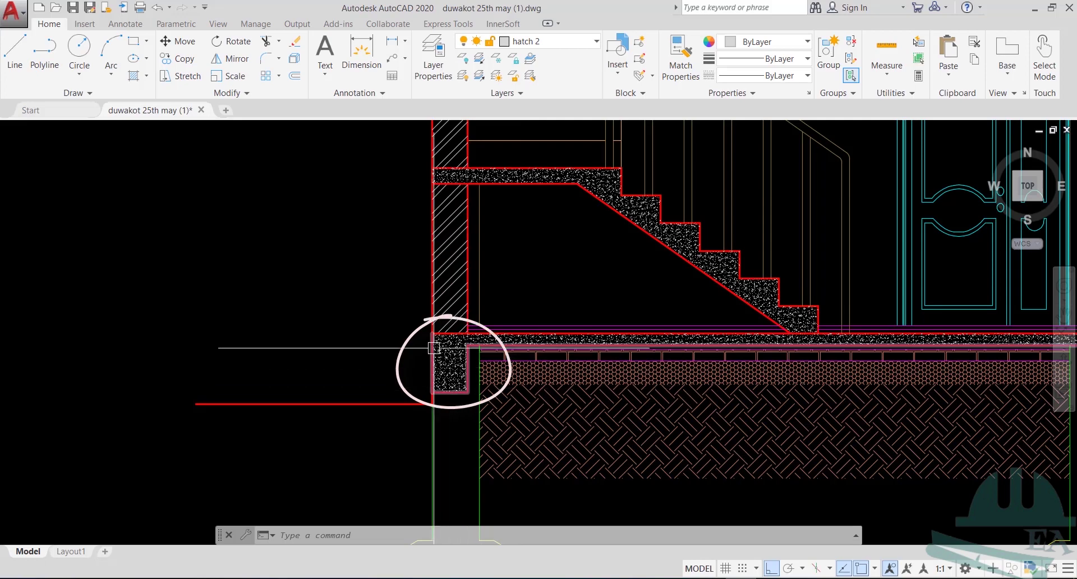
pyautogui.scroll(-4, 447, 373)
pyautogui.scroll(-6, 447, 373)
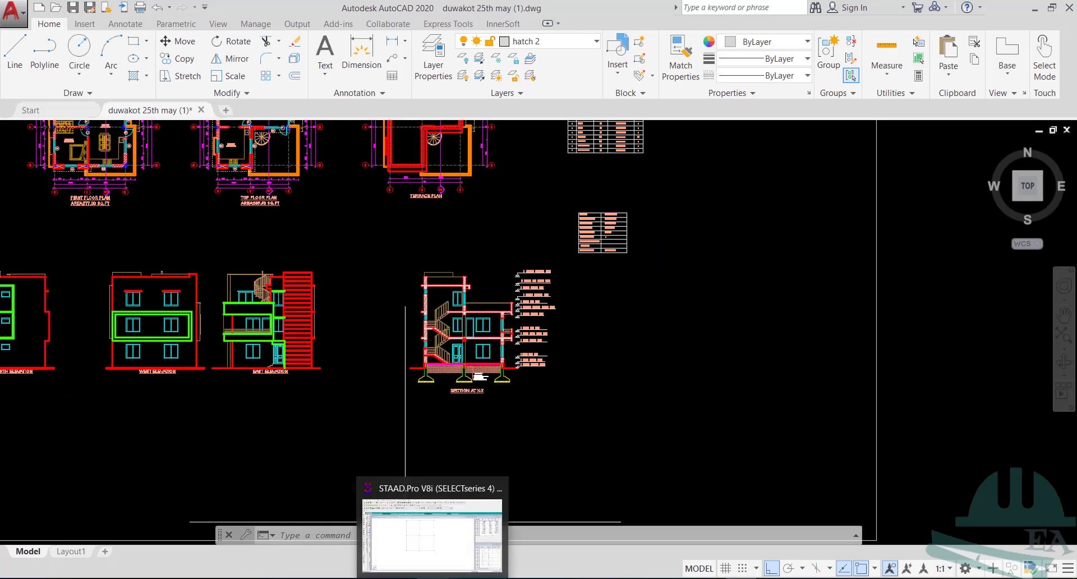
pyautogui.click(426, 573)
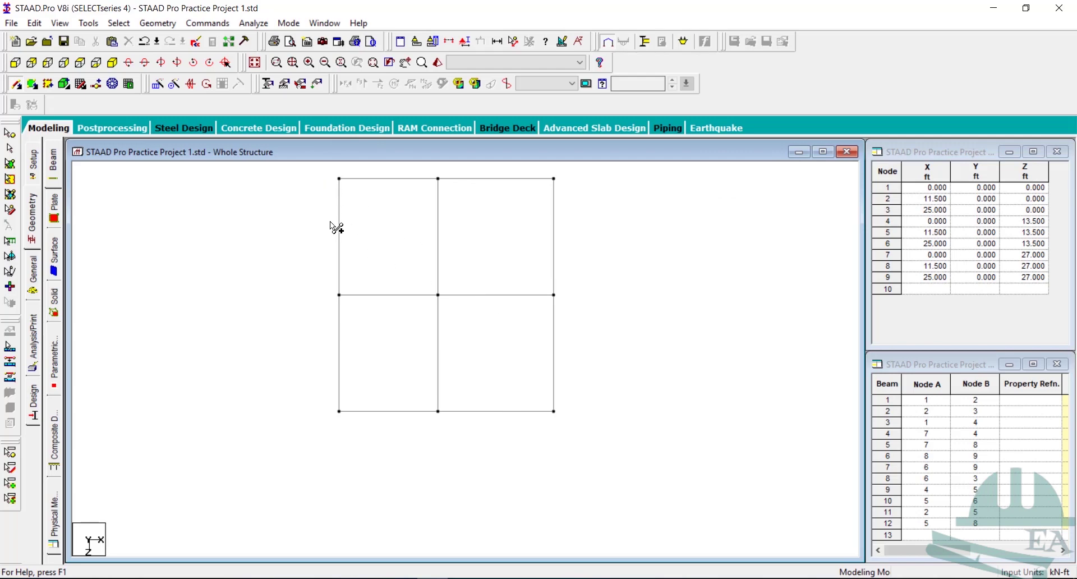
# - Leave the Add Beams command without adding a node and select all the beams of the grid
pyautogui.click(367, 179)
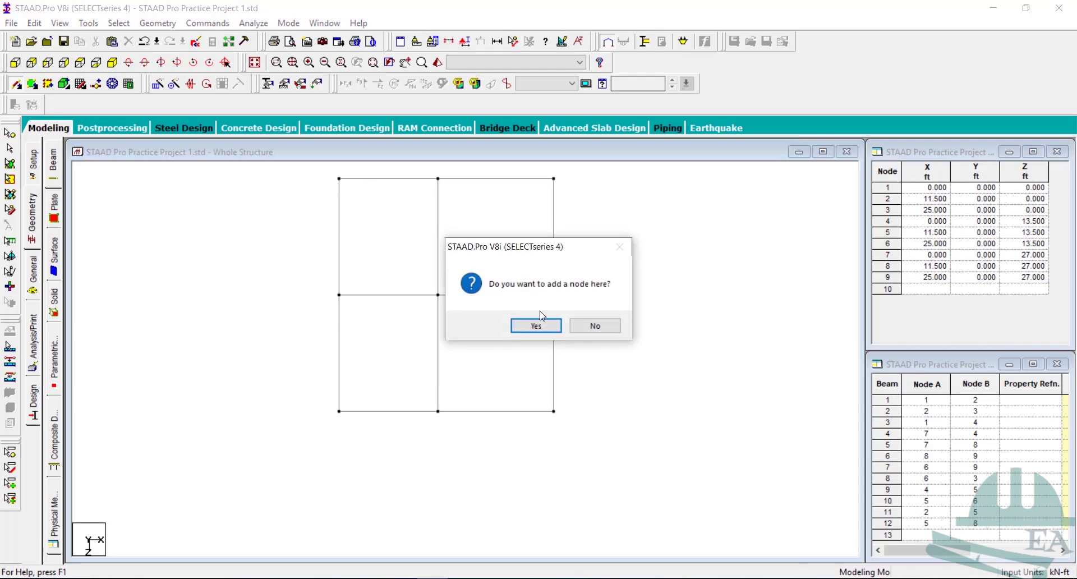
pyautogui.click(595, 326)
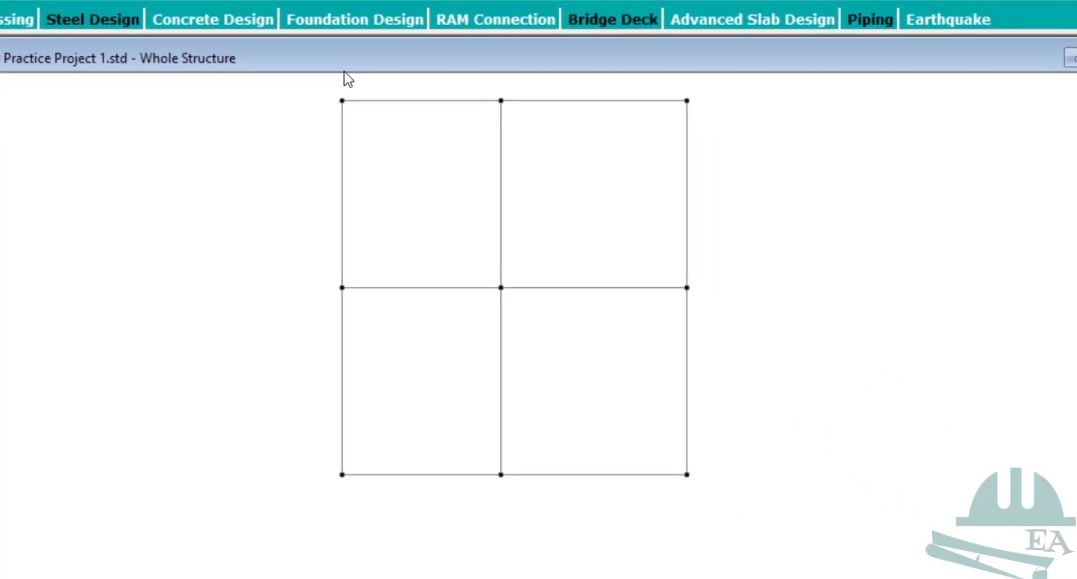
pyautogui.moveTo(505, 269); pyautogui.dragTo(1076, 578)
pyautogui.moveTo(907, 578); pyautogui.dragTo(907, 578)
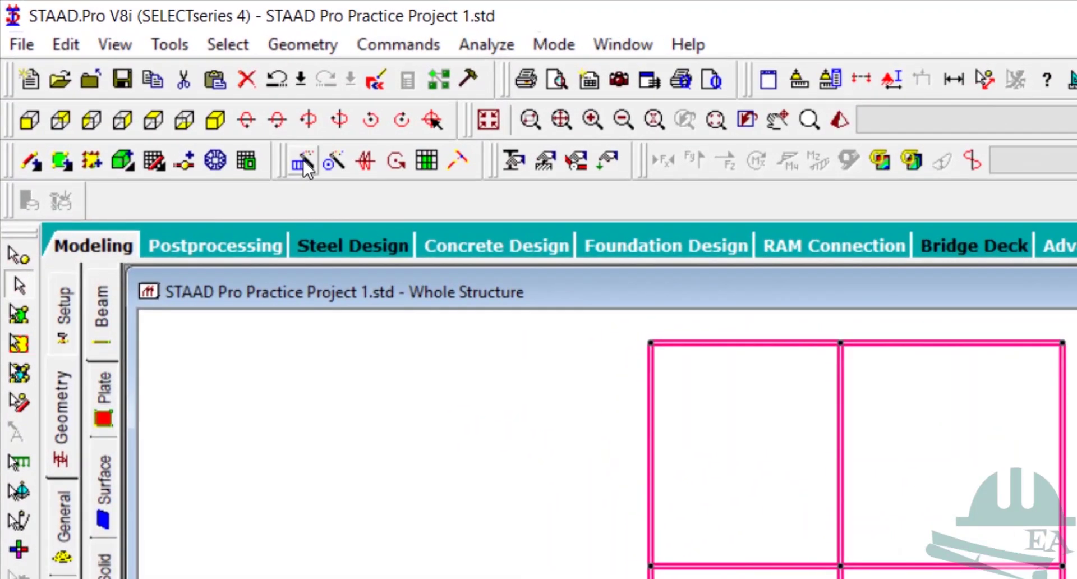
# - Start a Translational Repeat of the selected beams, set the global direction to Y and begin editing the number of steps
pyautogui.click(303, 162)
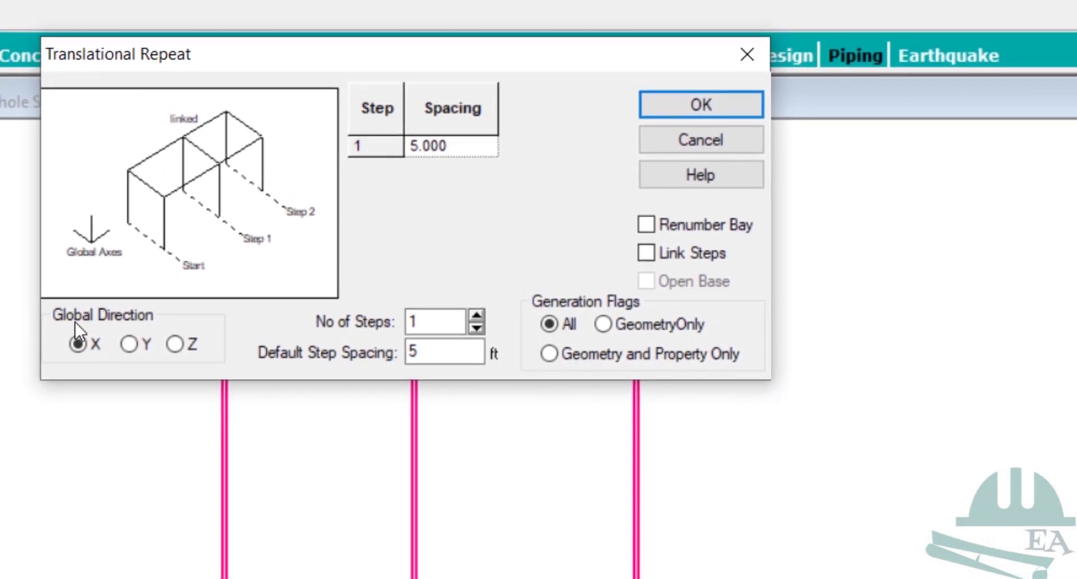
pyautogui.click(145, 351)
pyautogui.doubleClick(436, 327)
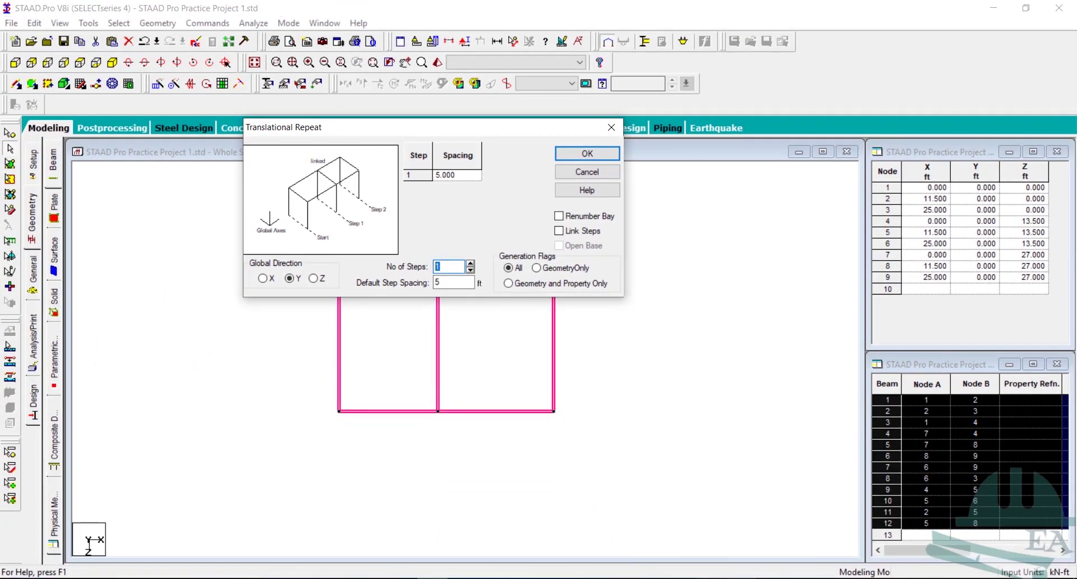
# - Switch to AutoCAD and examine the plinth, floor and roof levels marked beside the Section at X-X drawing
pyautogui.click(742, 525)
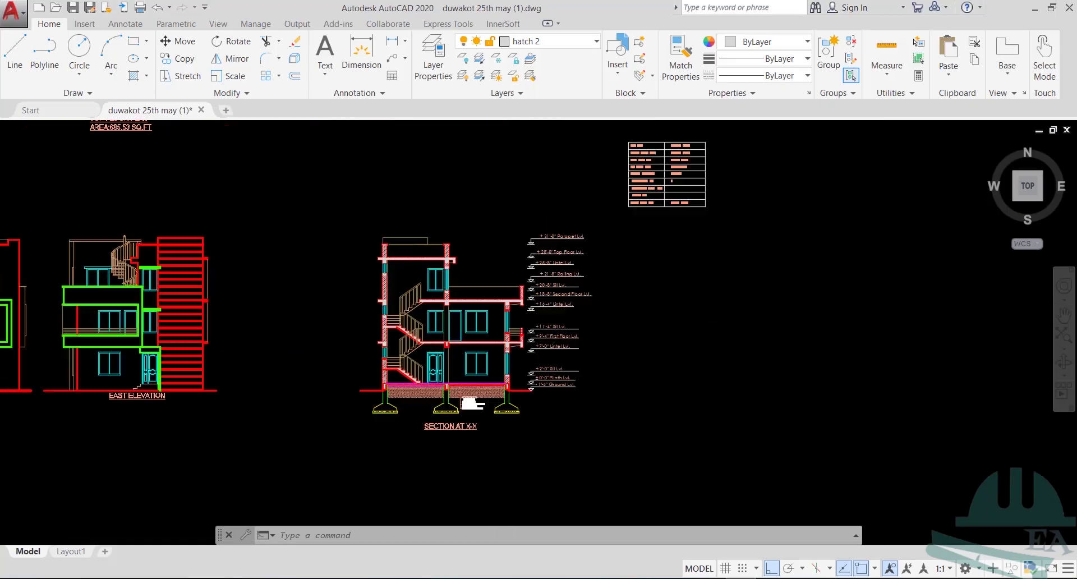
pyautogui.scroll(4, 514, 360)
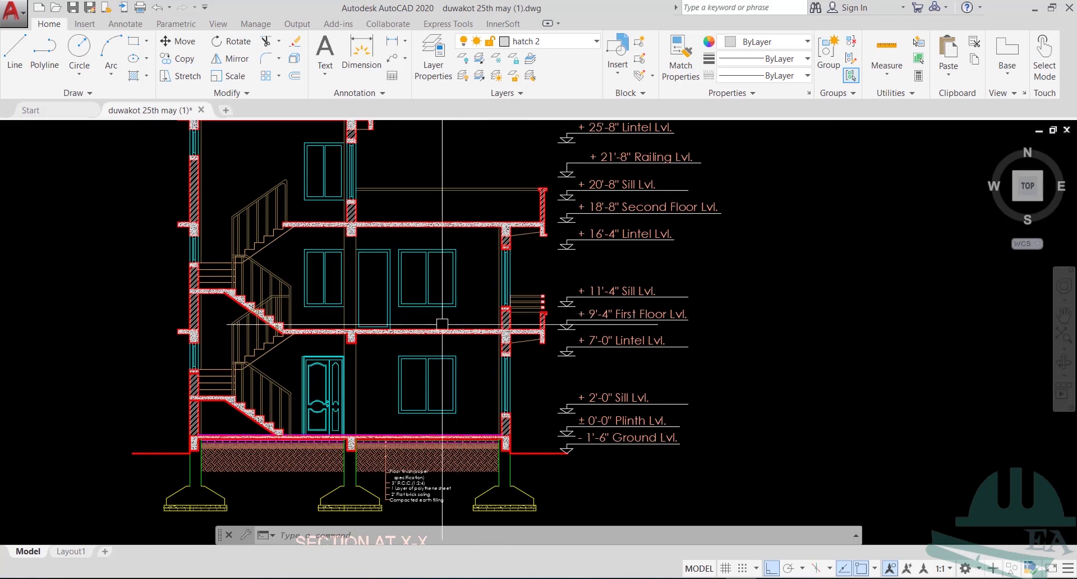
pyautogui.scroll(-4, 427, 317)
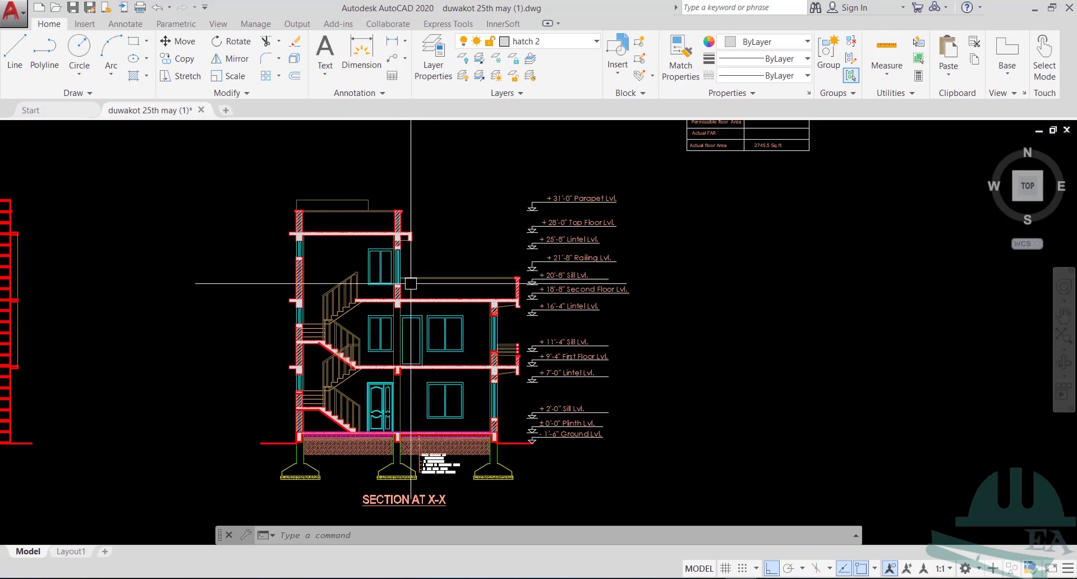
pyautogui.moveTo(419, 413); pyautogui.dragTo(507, 414, button='middle')
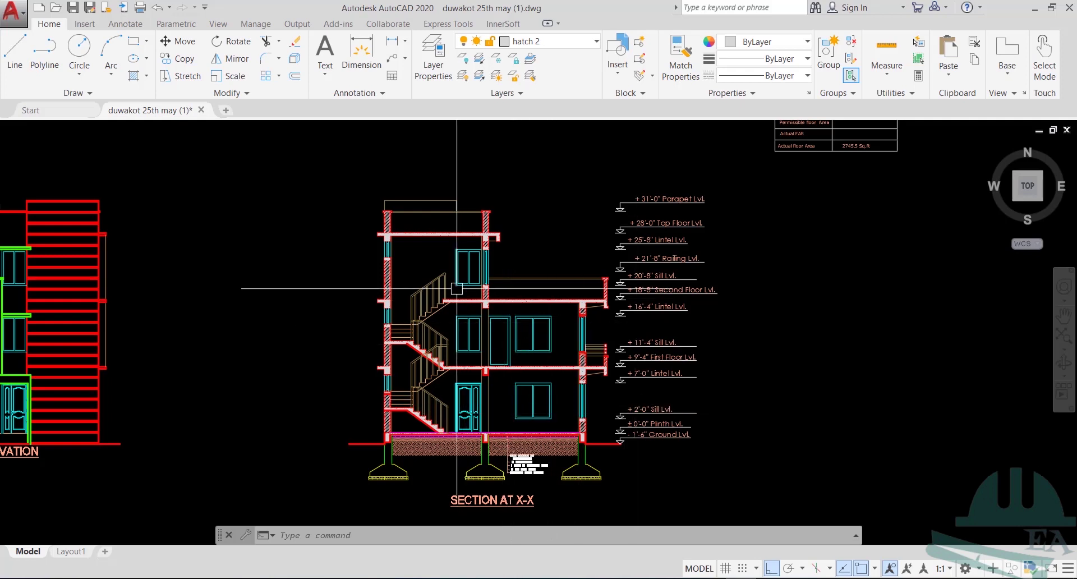
pyautogui.moveTo(489, 269)
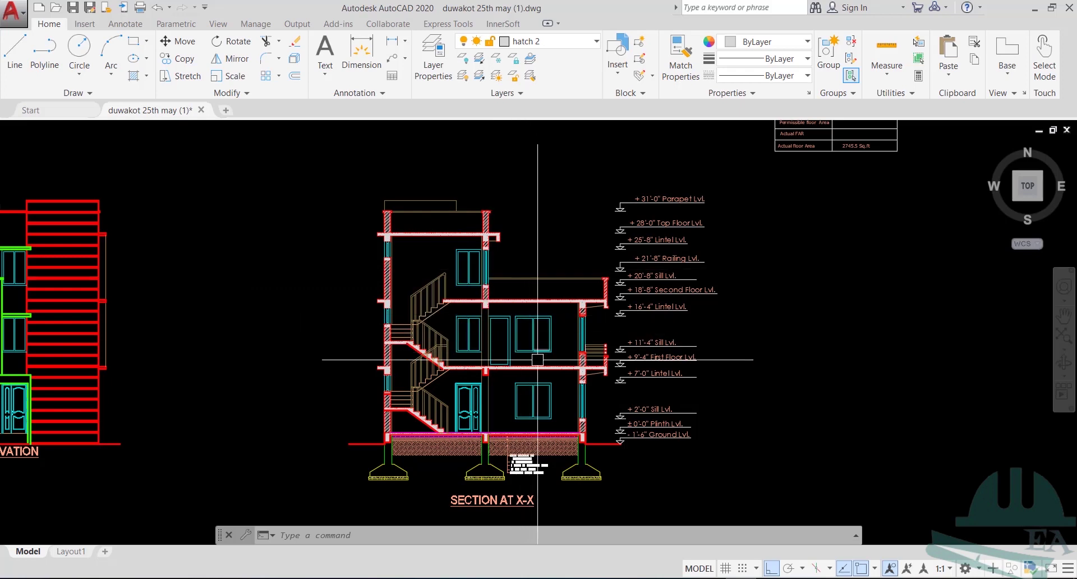
pyautogui.scroll(5, 555, 365)
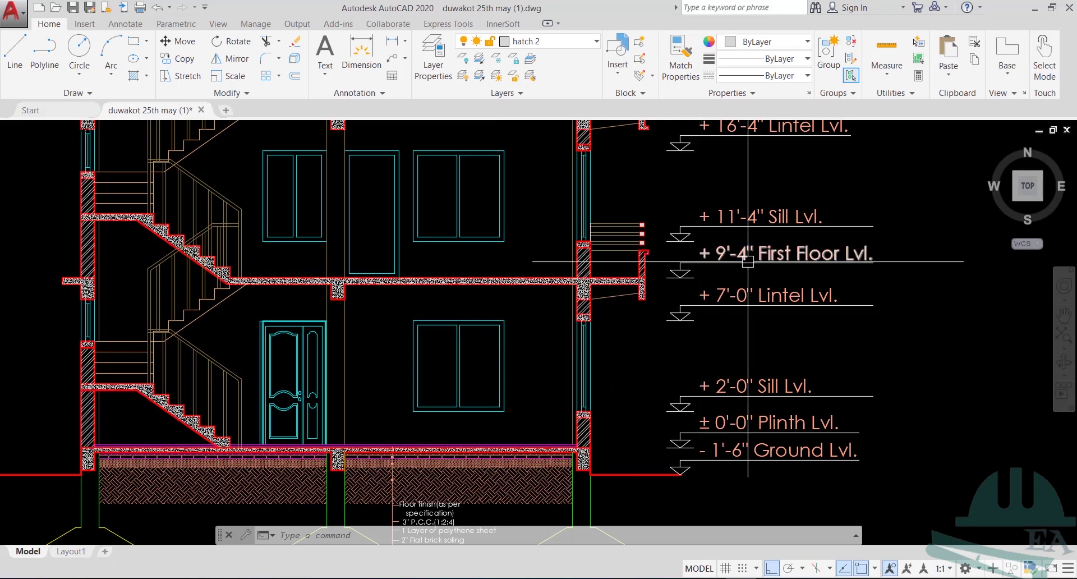
# - Add a vertical linear dimension from the plinth level to the top of the first floor slab in Section at X-X
pyautogui.click(392, 41)
pyautogui.scroll(3, 538, 390)
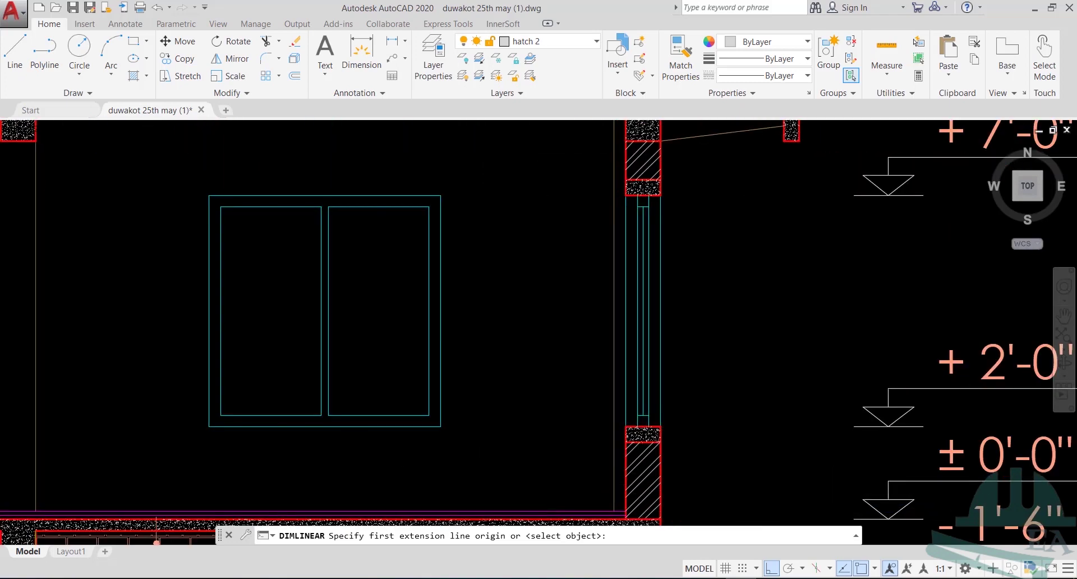
pyautogui.scroll(2, 615, 374)
pyautogui.click(615, 374)
pyautogui.scroll(-4, 654, 372)
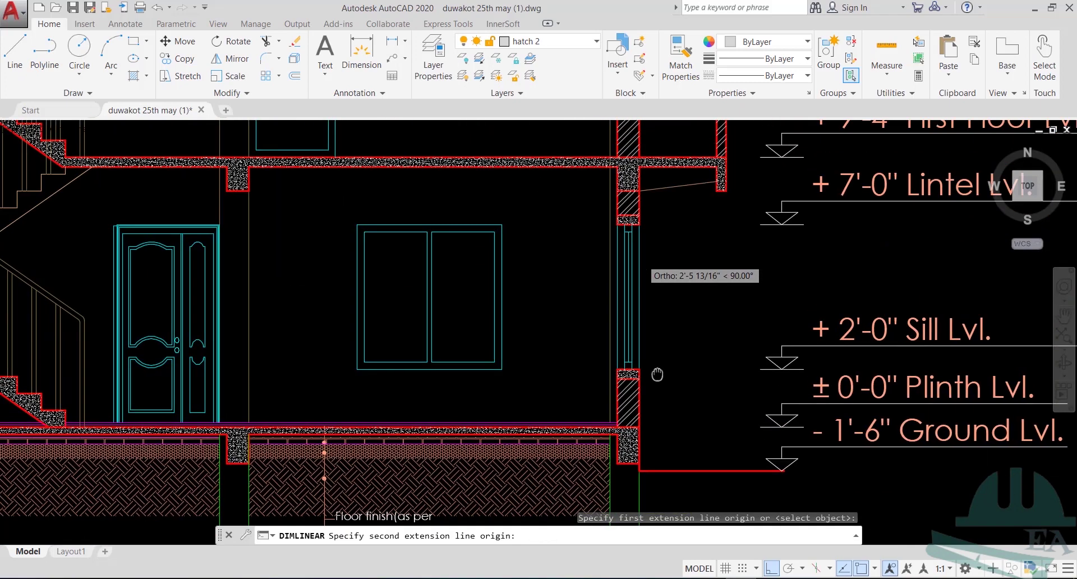
pyautogui.scroll(5, 661, 289)
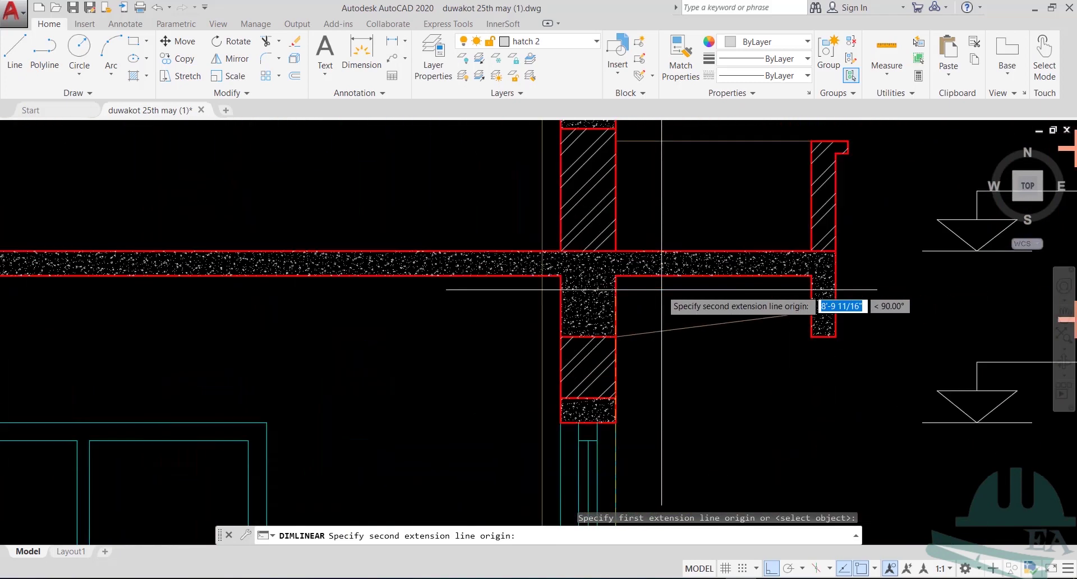
pyautogui.click(615, 250)
pyautogui.scroll(-4, 617, 253)
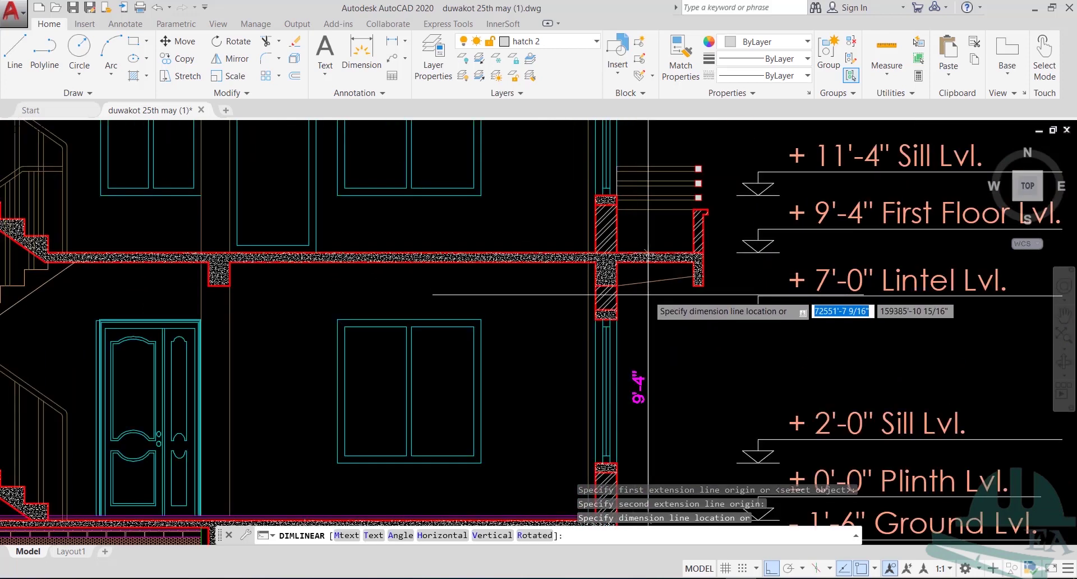
pyautogui.scroll(-3, 649, 326)
pyautogui.scroll(1, 616, 311)
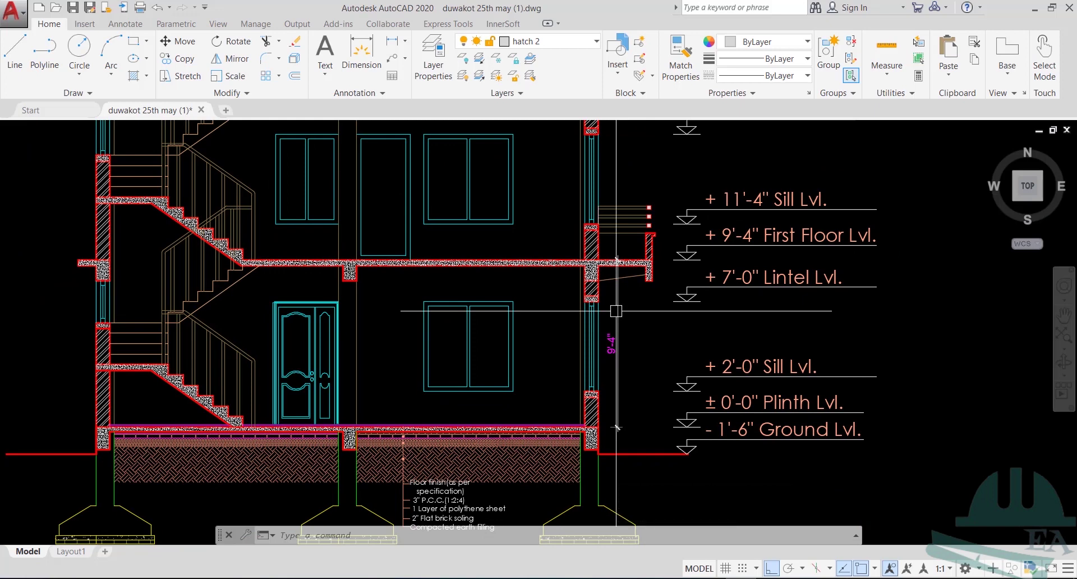
pyautogui.click(616, 311)
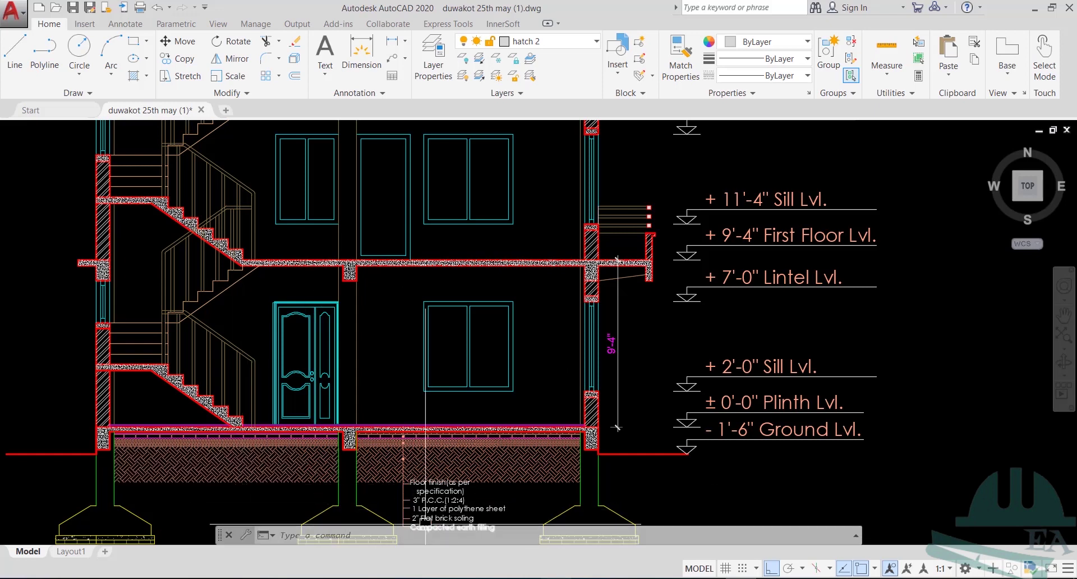
# - Convert the 9'-4" storey height to decimal feet on the calculator and return to the AutoCAD section
pyautogui.click(679, 578)
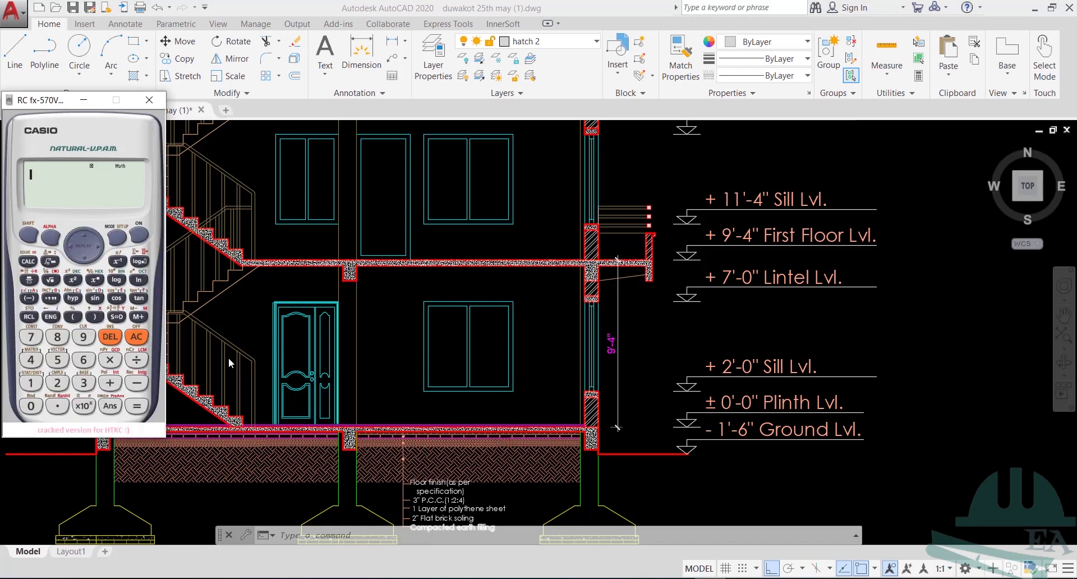
pyautogui.write('9+4/')
pyautogui.click(133, 337)
pyautogui.click(548, 357)
pyautogui.scroll(-3, 600, 305)
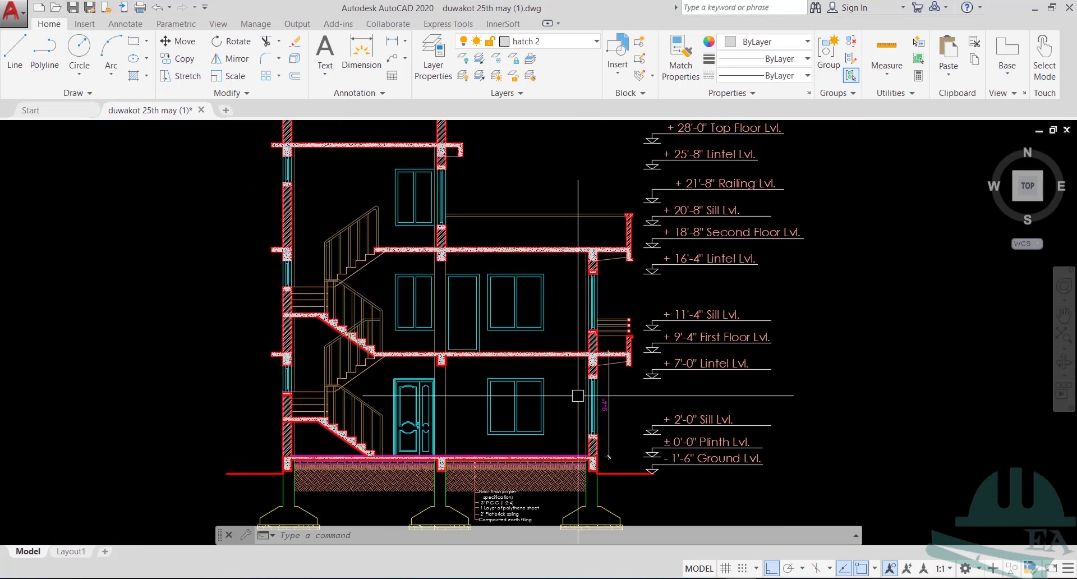
pyautogui.moveTo(601, 305); pyautogui.dragTo(570, 322, button='middle')
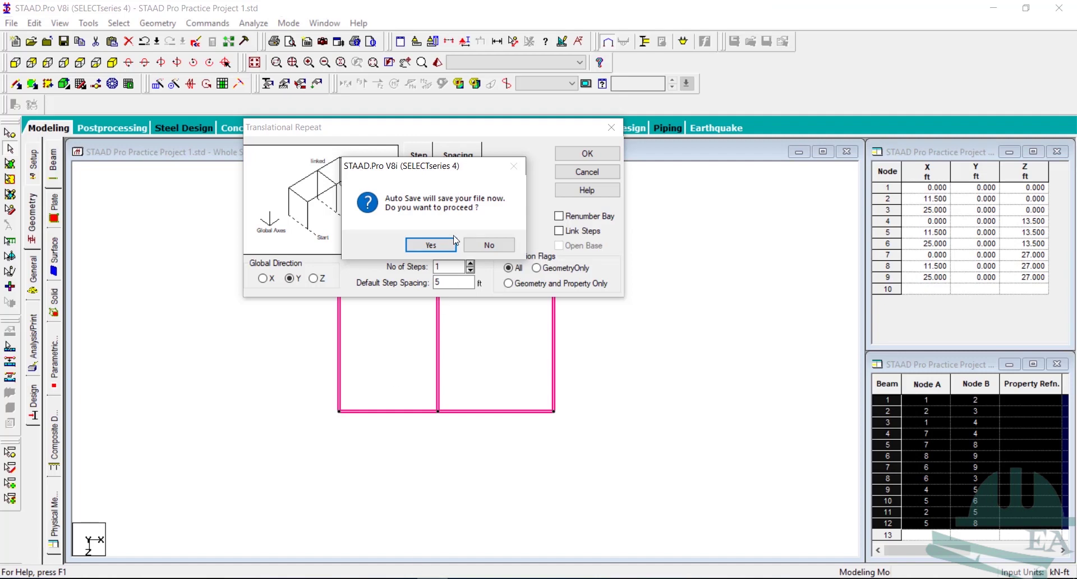
# - Switch to STAAD.Pro, accept the auto save, and set the Translational Repeat to 3 steps with a step 1 spacing of 9.3 ft
pyautogui.click(440, 246)
pyautogui.click(445, 310)
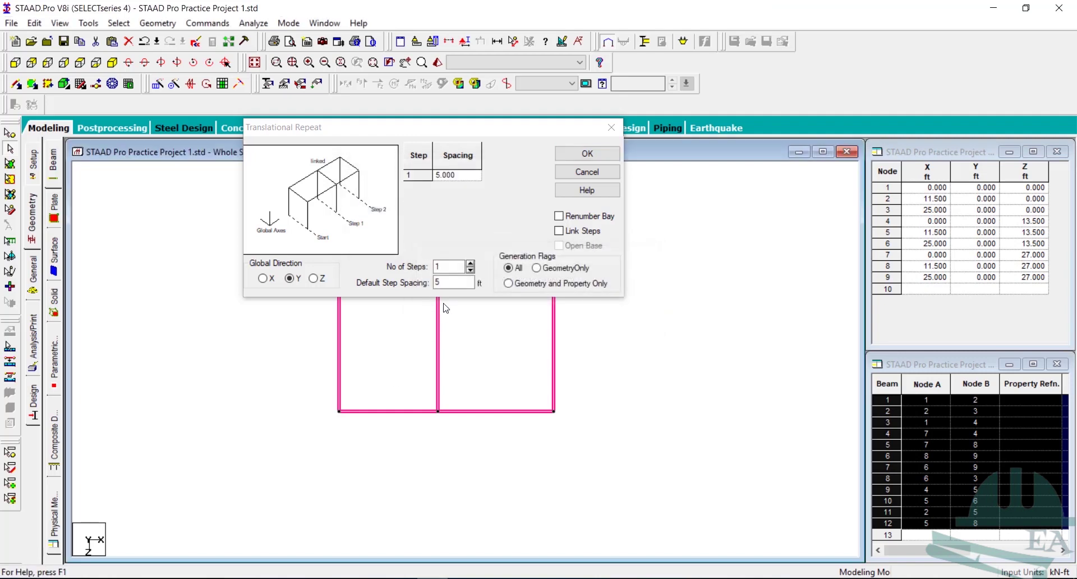
pyautogui.click(437, 267)
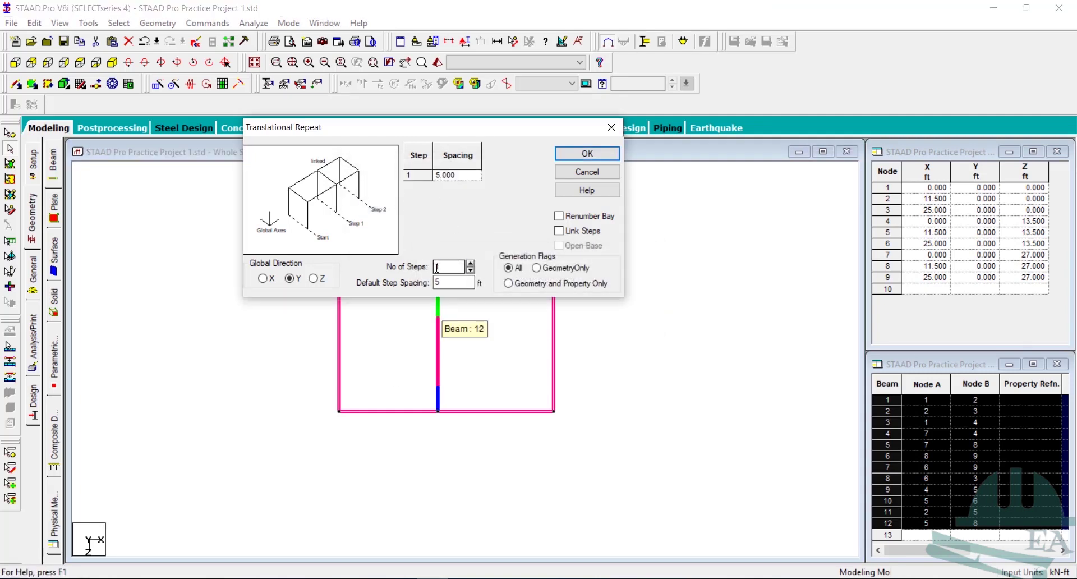
pyautogui.write('3')
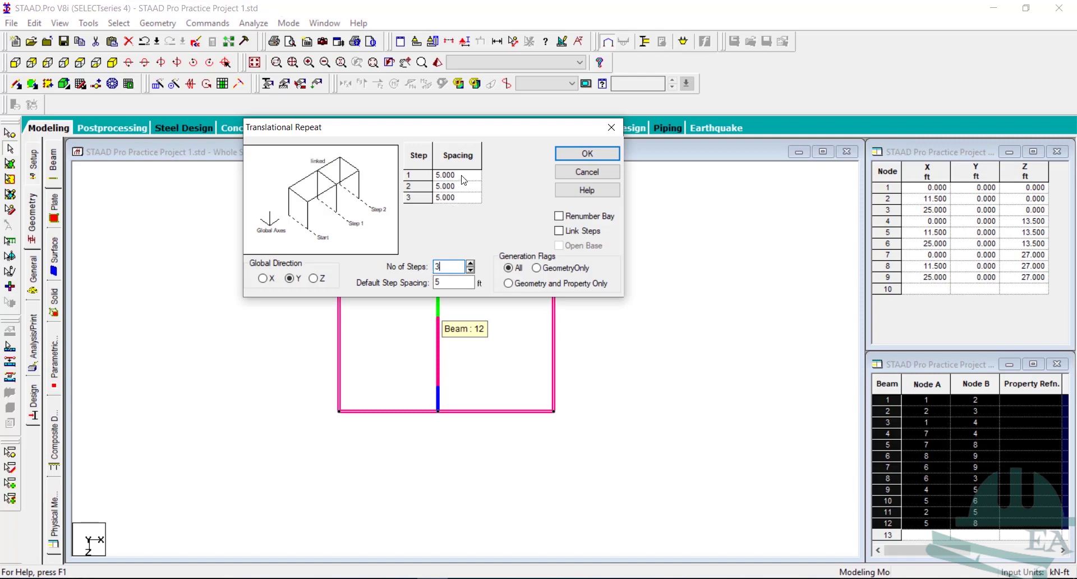
pyautogui.click(462, 175)
pyautogui.write('9.3')
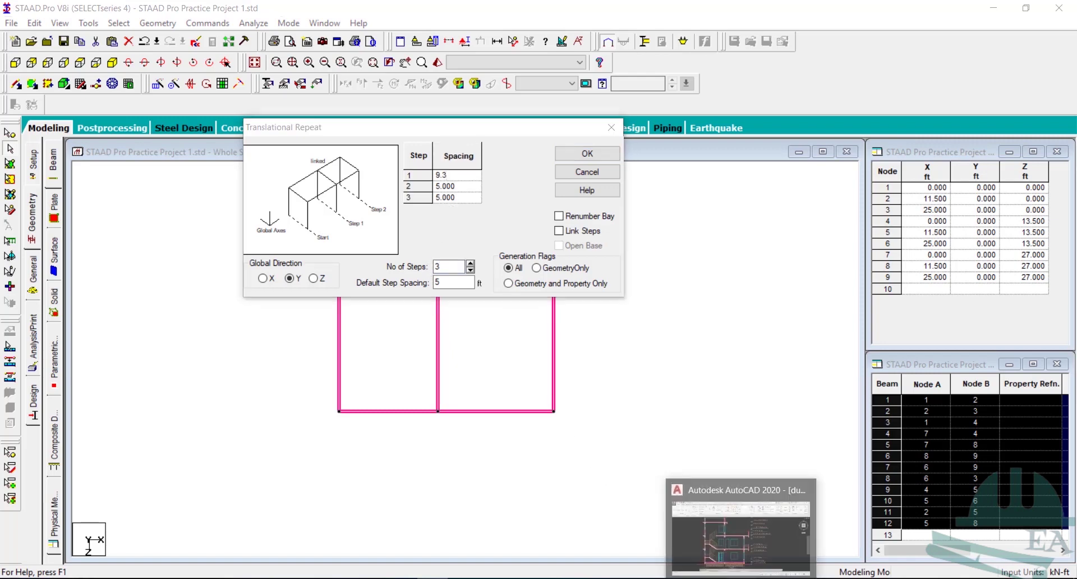
# - Switch to AutoCAD and add a vertical linear dimension from the first floor slab to the second floor slab in the section
pyautogui.click(755, 576)
pyautogui.moveTo(599, 342); pyautogui.dragTo(562, 349, button='middle')
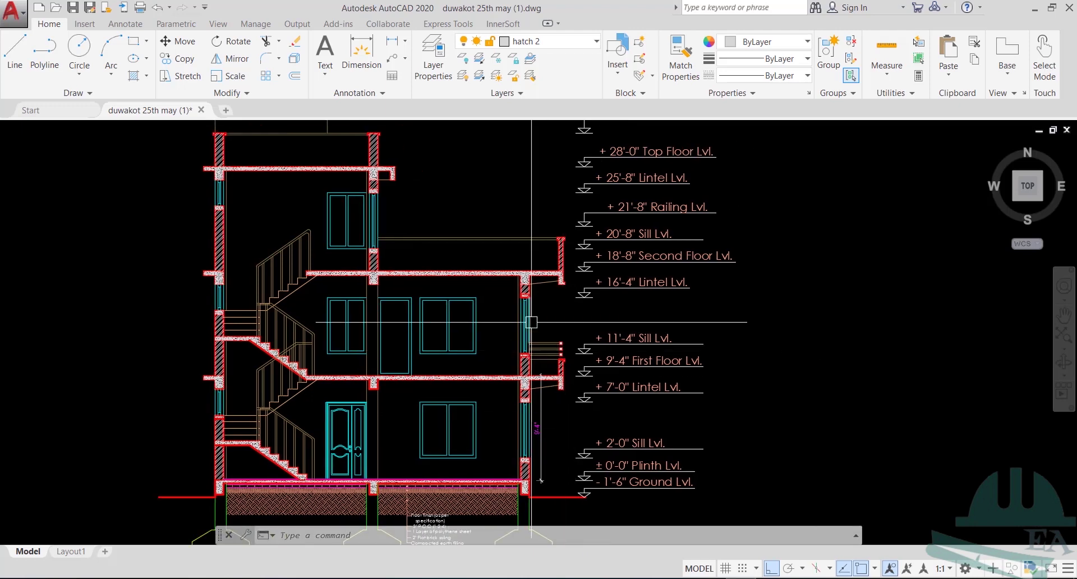
pyautogui.click(392, 42)
pyautogui.scroll(5, 509, 406)
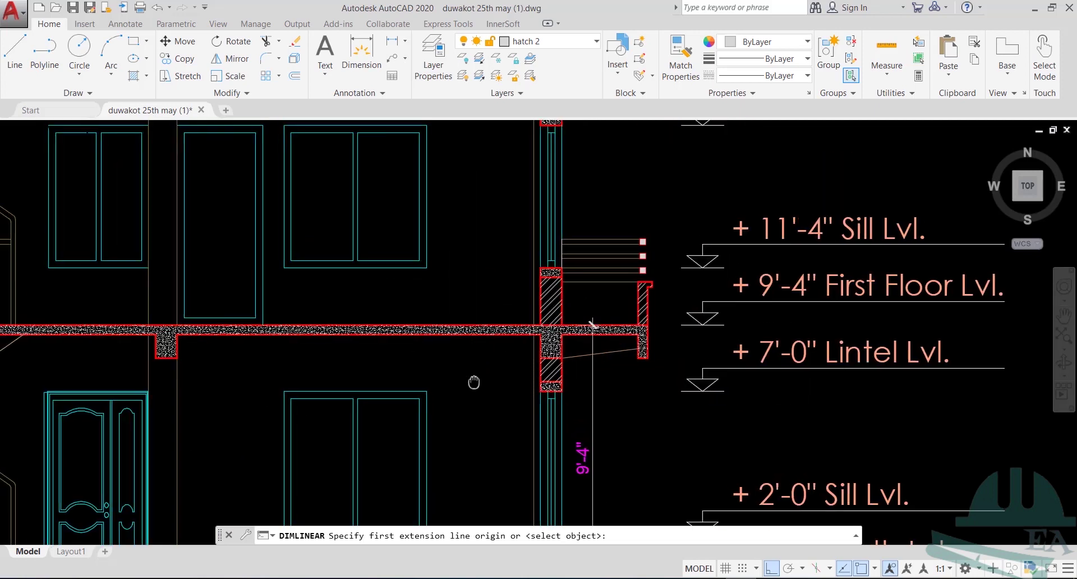
pyautogui.moveTo(474, 382); pyautogui.dragTo(486, 438, button='middle')
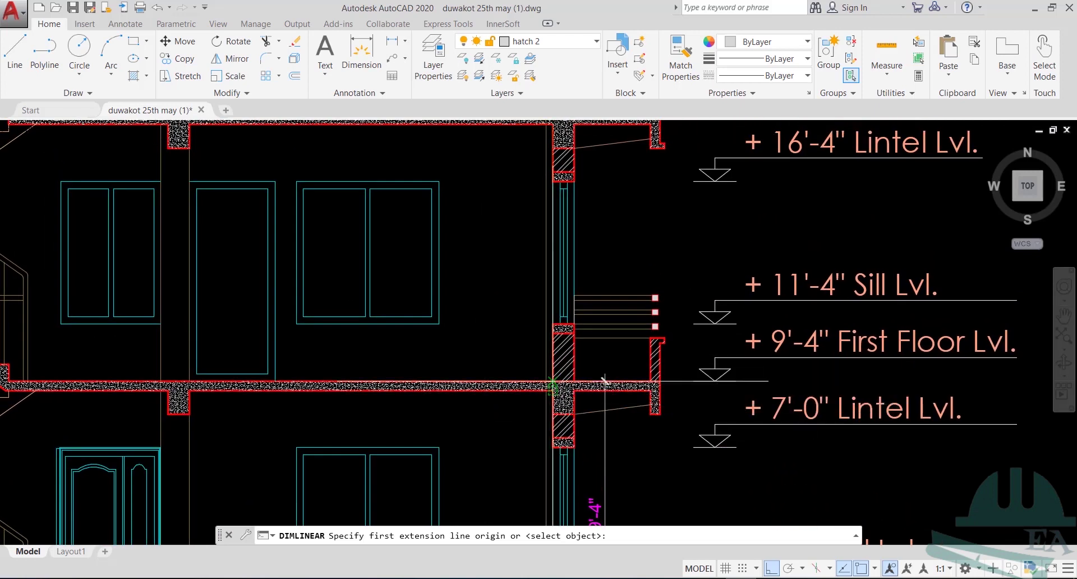
pyautogui.click(553, 385)
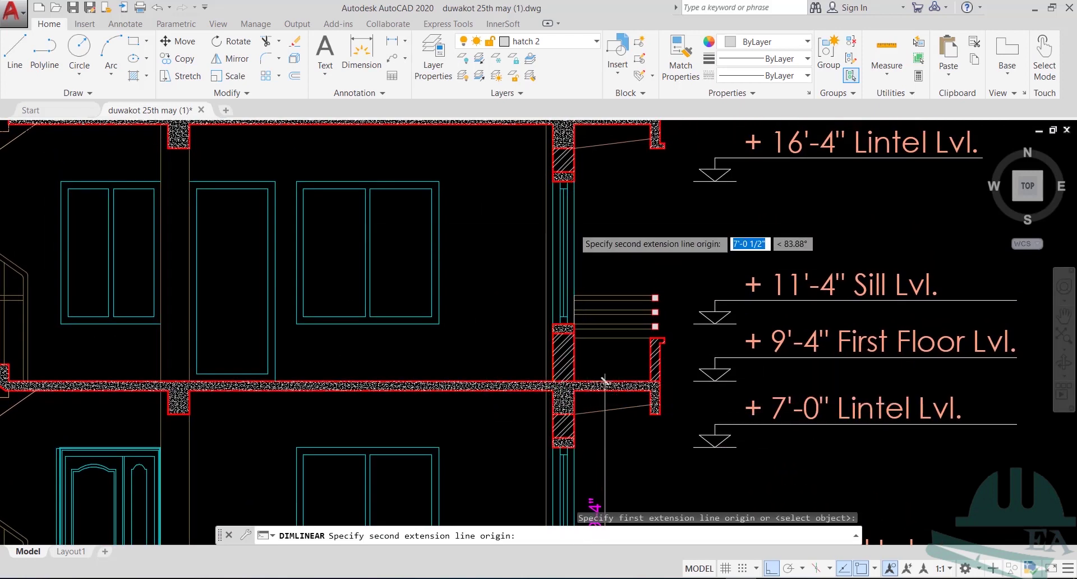
pyautogui.scroll(-3, 601, 381)
pyautogui.scroll(5, 593, 317)
pyautogui.scroll(-2, 593, 316)
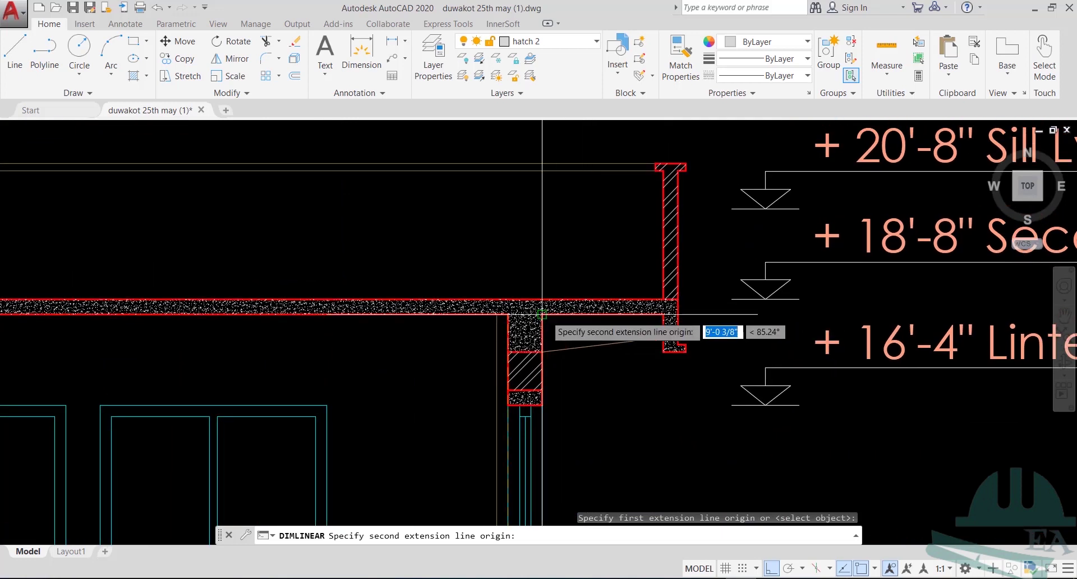
pyautogui.scroll(2, 645, 308)
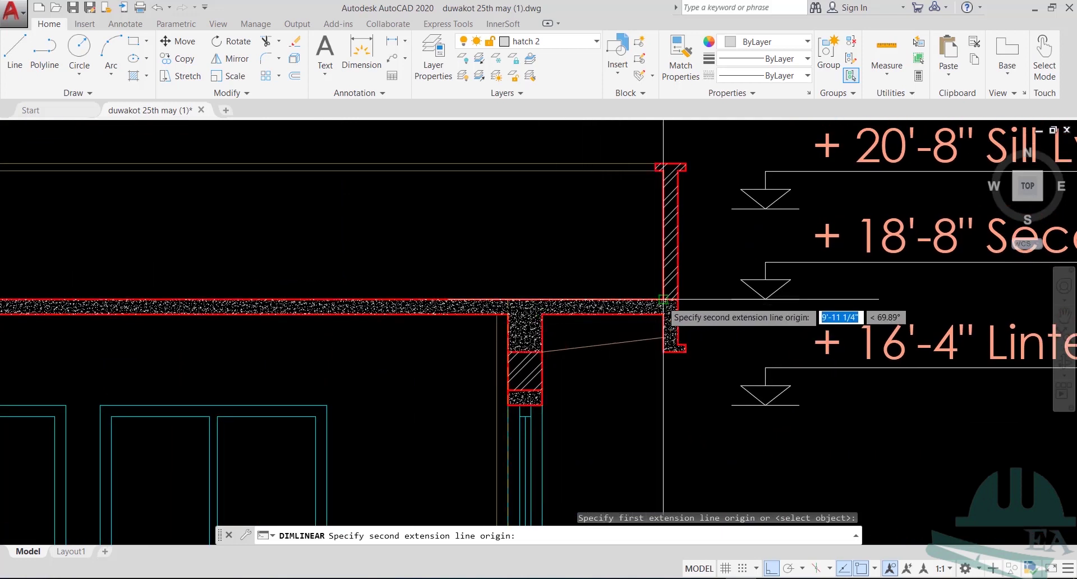
pyautogui.click(662, 309)
pyautogui.scroll(-2, 645, 342)
pyautogui.moveTo(623, 383); pyautogui.dragTo(607, 312, button='middle')
pyautogui.click(623, 361)
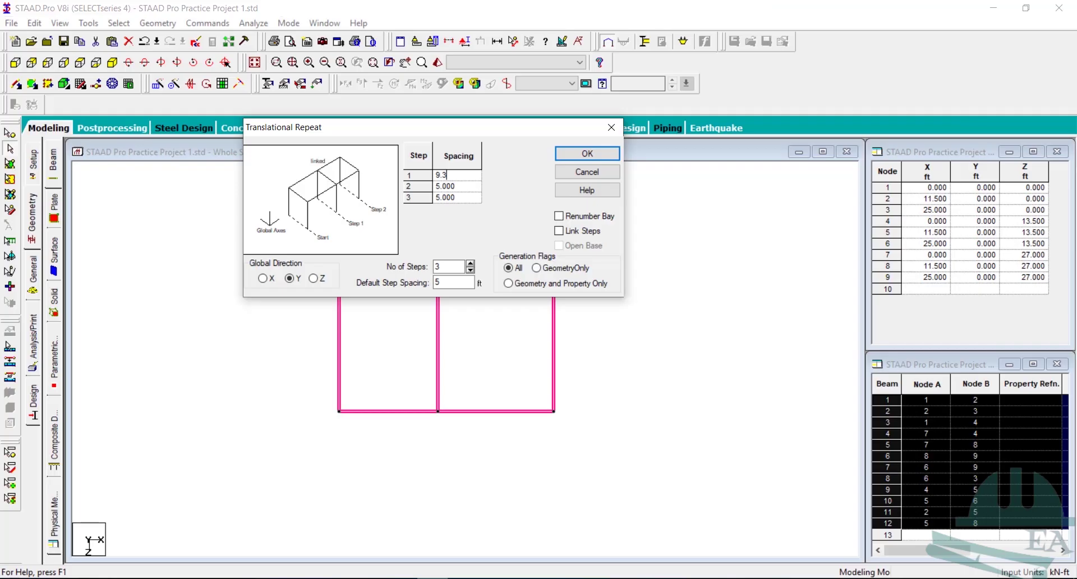
# - In STAAD.Pro, set the step 2 spacing of the repeat to 9.3 ft and return to the AutoCAD section
pyautogui.click(467, 188)
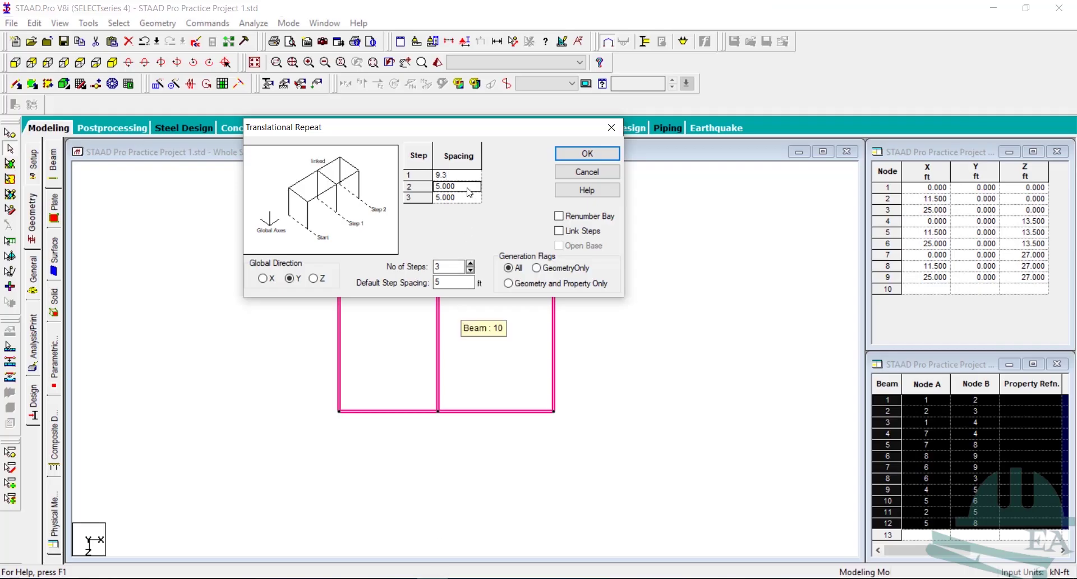
pyautogui.write('9.3')
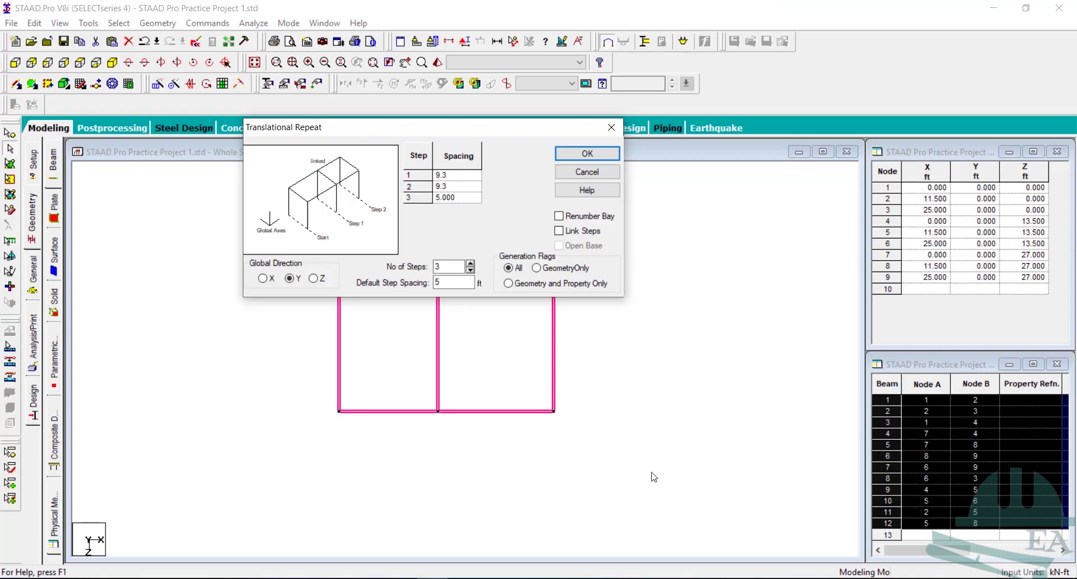
pyautogui.click(763, 518)
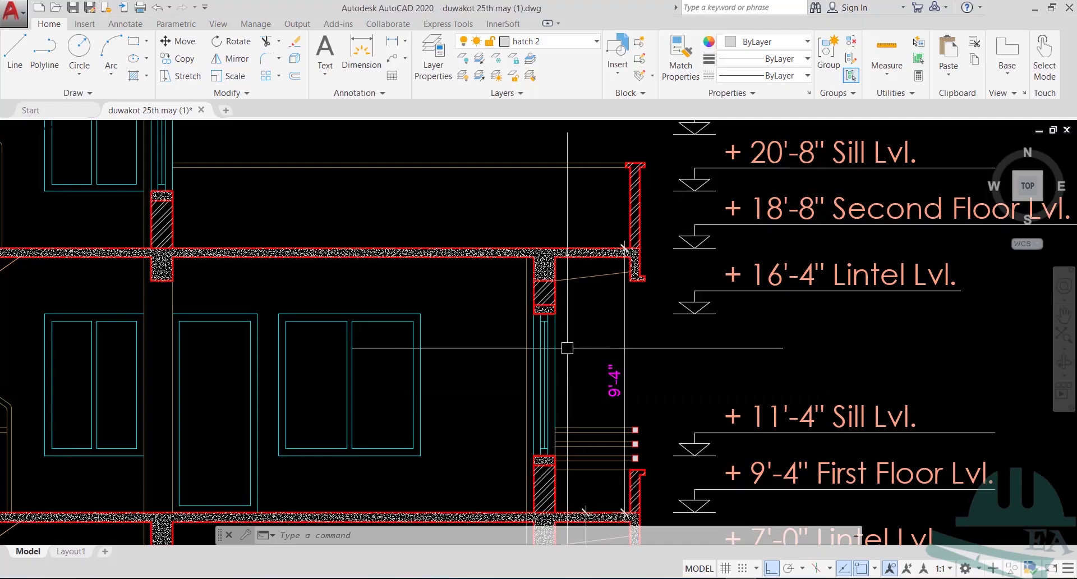
# - Add a vertical linear dimension from the second floor slab to the top floor slab in Section at X-X
pyautogui.scroll(-3, 568, 348)
pyautogui.moveTo(287, 311); pyautogui.dragTo(514, 474, button='middle')
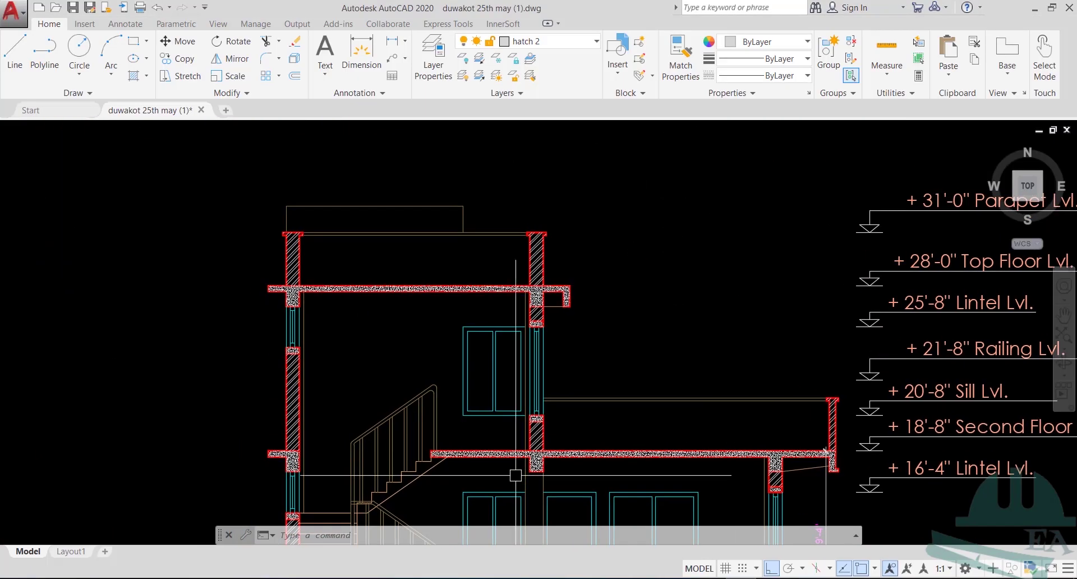
pyautogui.click(392, 41)
pyautogui.scroll(4, 571, 445)
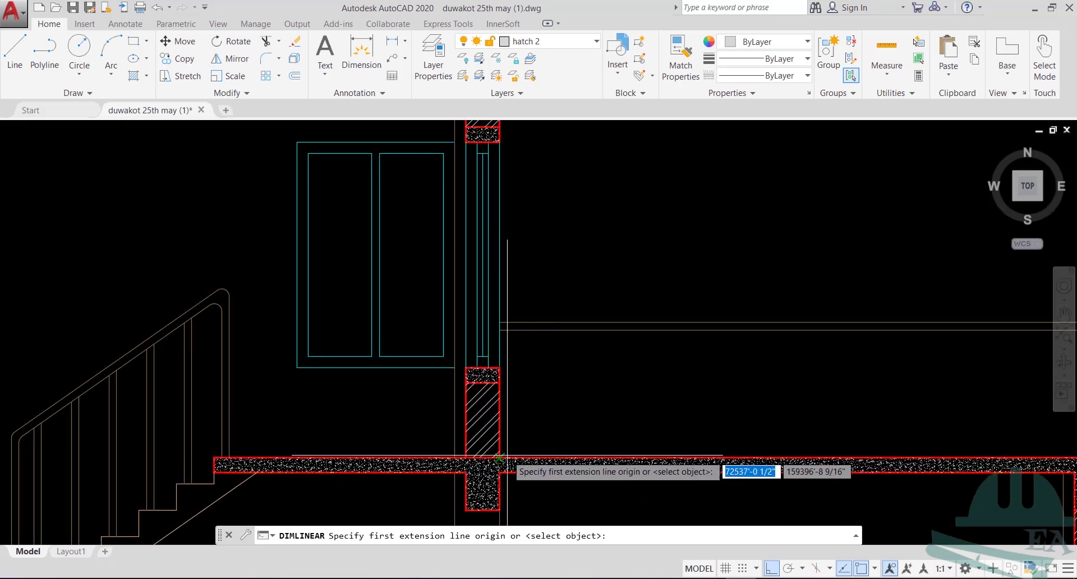
pyautogui.click(499, 457)
pyautogui.moveTo(527, 325); pyautogui.dragTo(550, 354, button='middle')
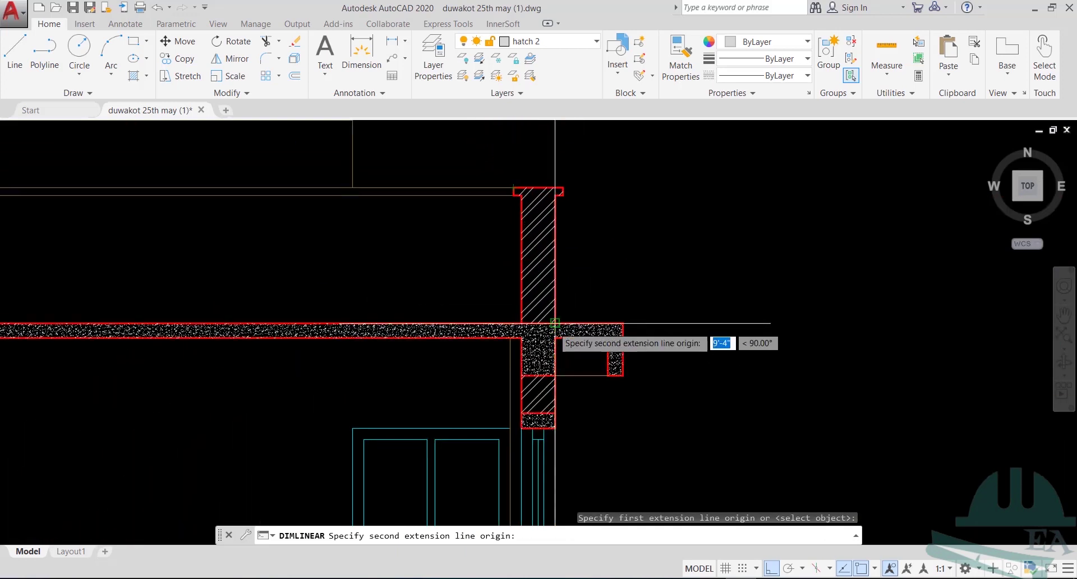
pyautogui.click(555, 325)
pyautogui.scroll(-5, 555, 325)
pyautogui.click(627, 236)
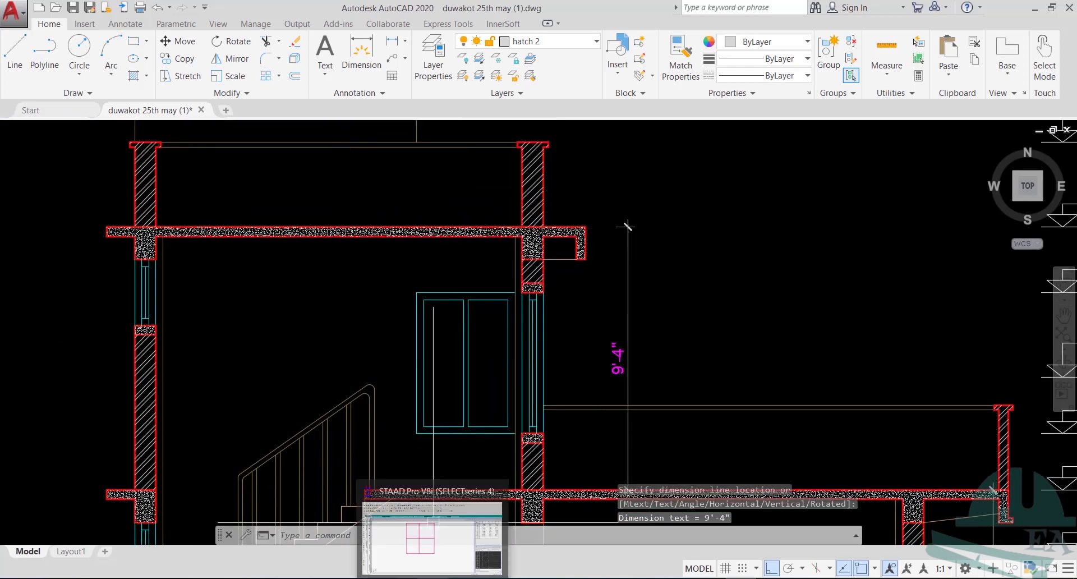
# - Return to STAAD.Pro, set the step 3 spacing to 9.3 ft, enable Link Steps and apply the Translational Repeat
pyautogui.click(430, 519)
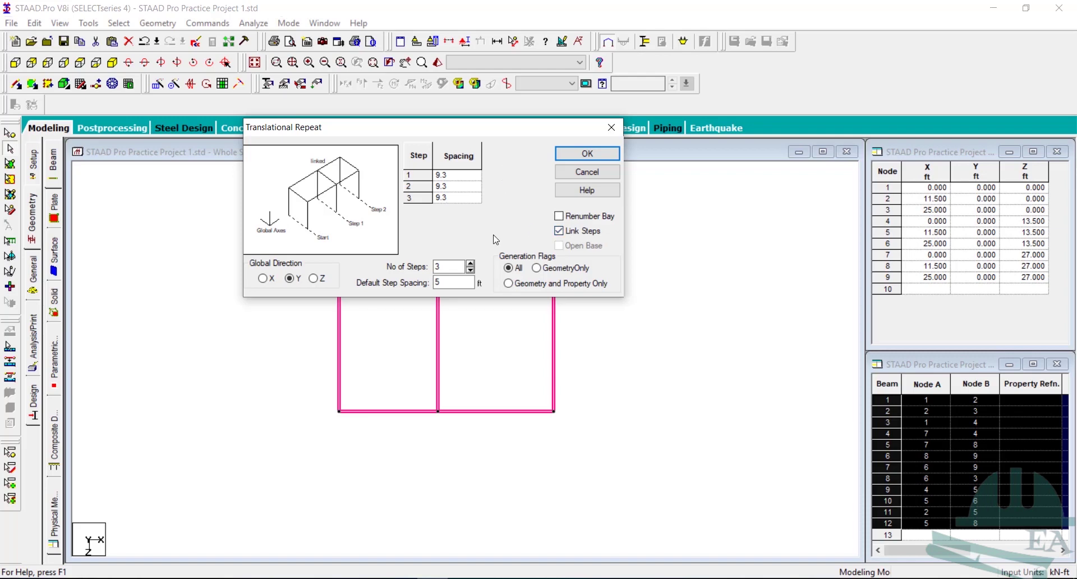
pyautogui.click(572, 154)
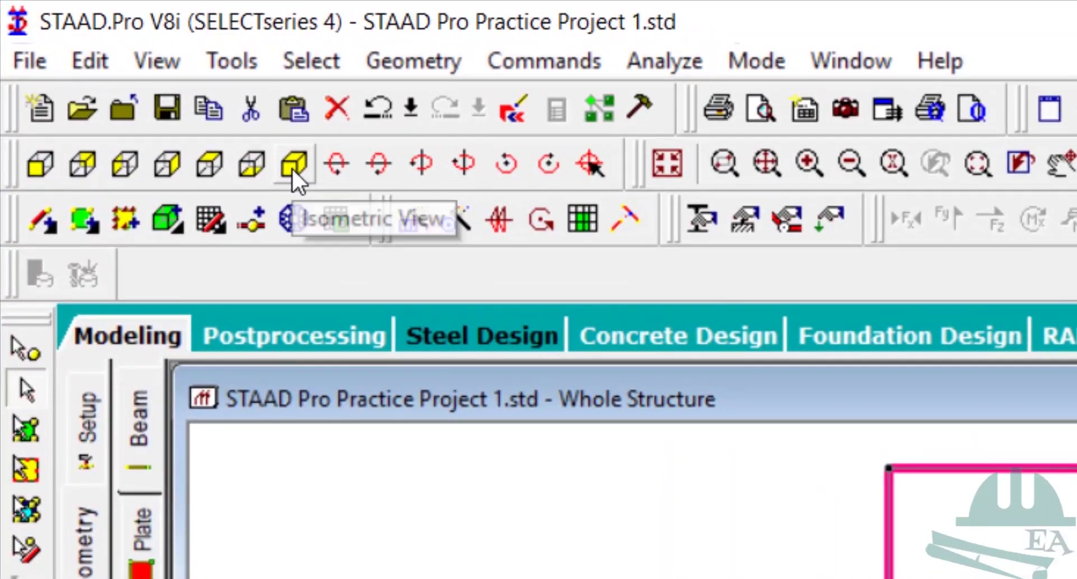
# - Show the frame in isometric view, clear the selection, and measure both bays node to node along the rear top edge
pyautogui.click(291, 166)
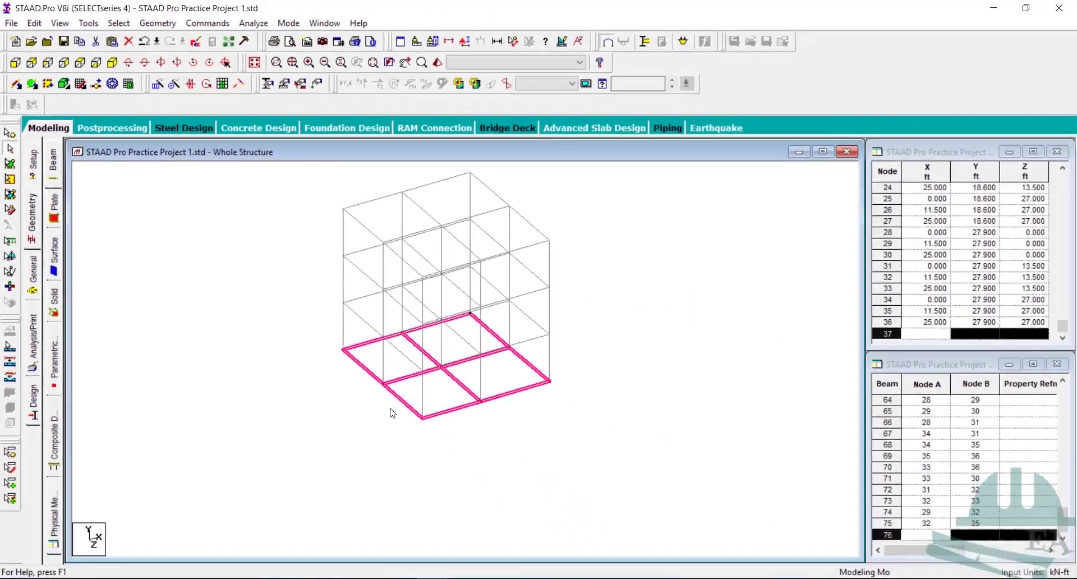
pyautogui.click(646, 368)
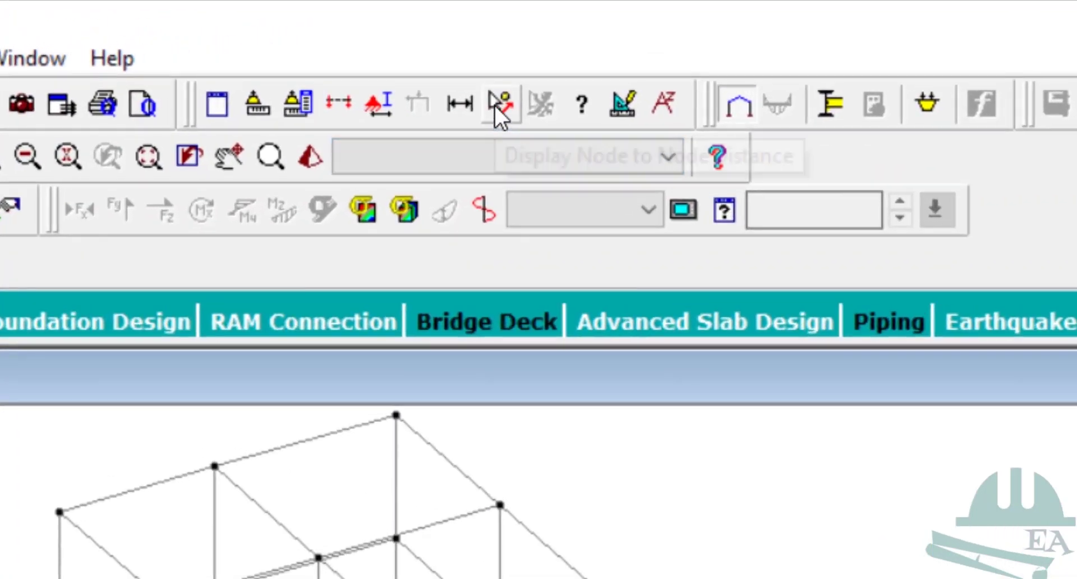
pyautogui.click(513, 40)
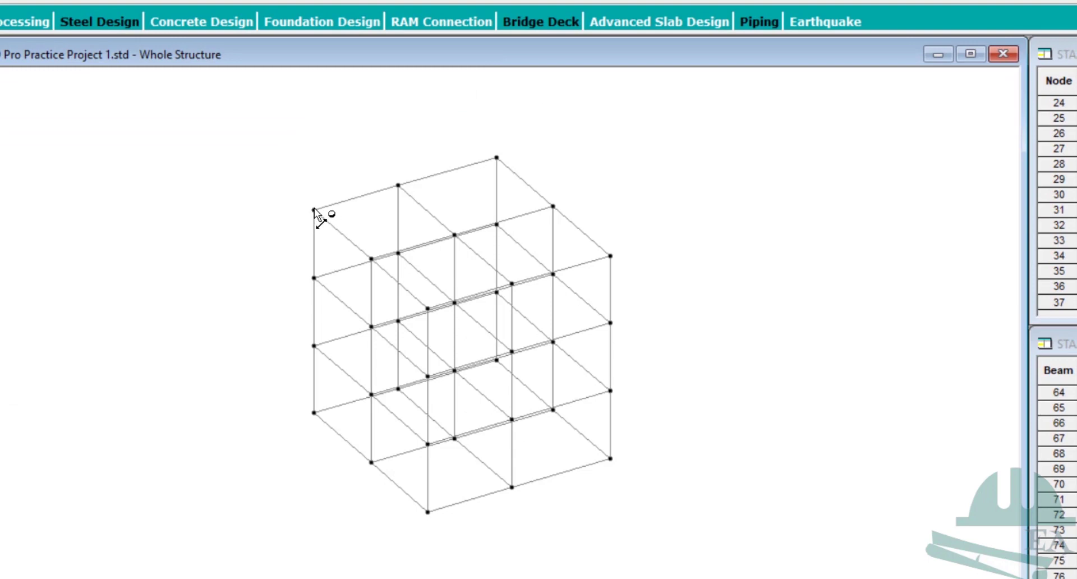
pyautogui.click(314, 209)
pyautogui.click(398, 186)
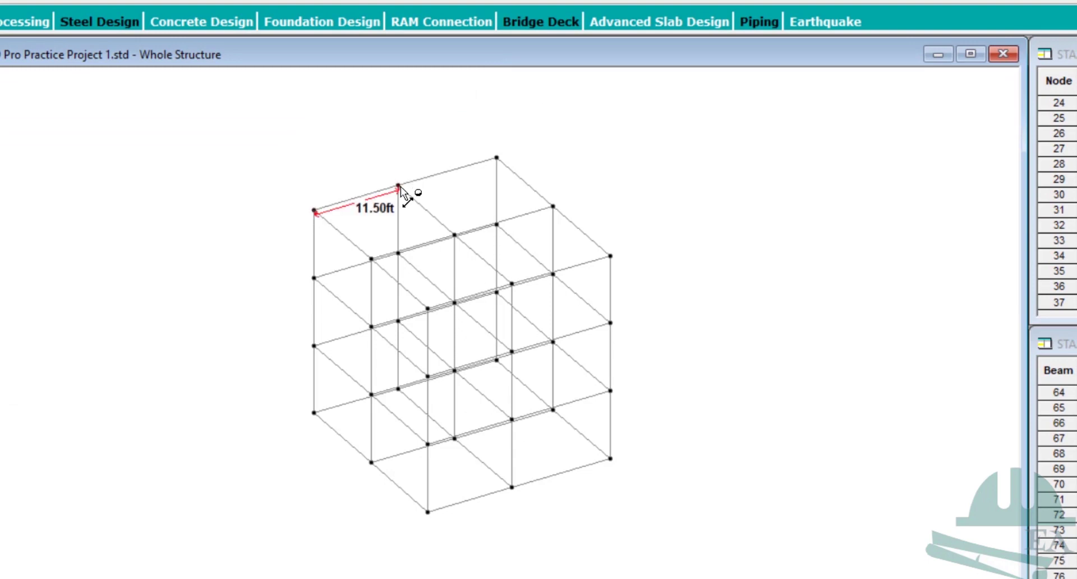
pyautogui.click(498, 157)
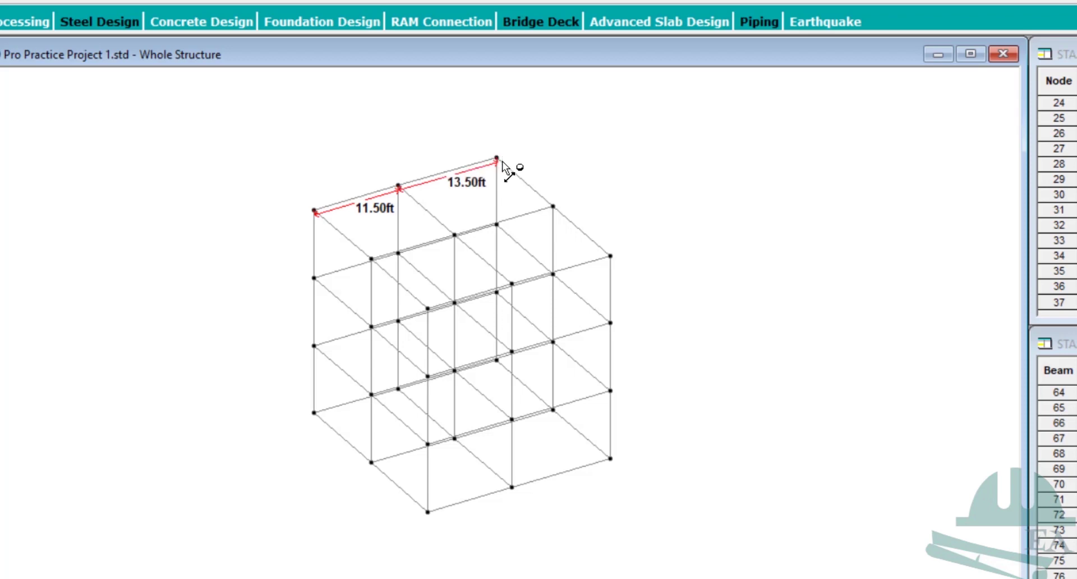
# - Measure the two consecutive bays node to node along the top side edge in the Z direction, starting from the rear corner
pyautogui.click(314, 211)
pyautogui.click(372, 259)
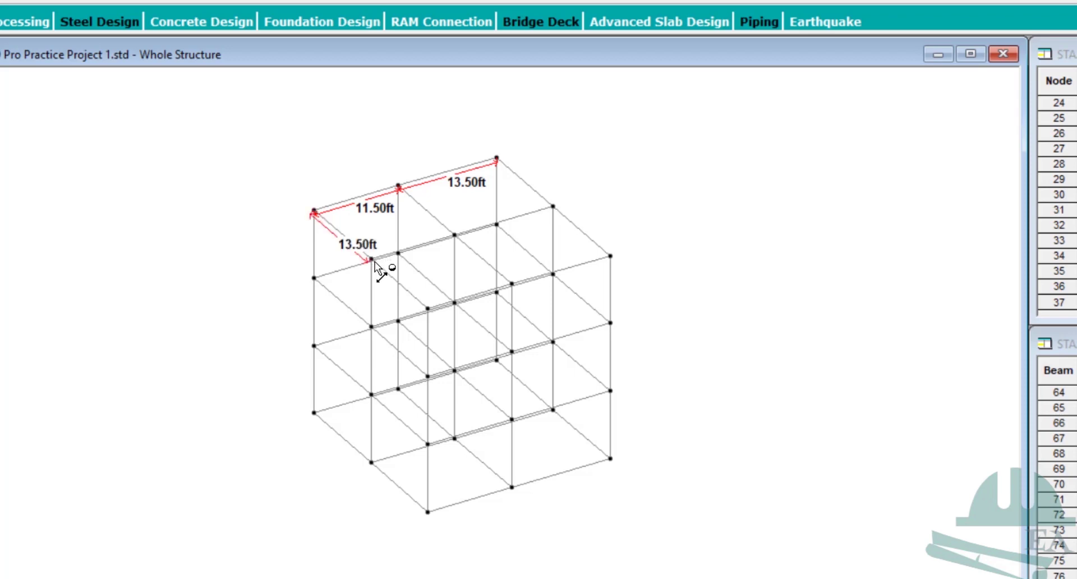
pyautogui.click(429, 310)
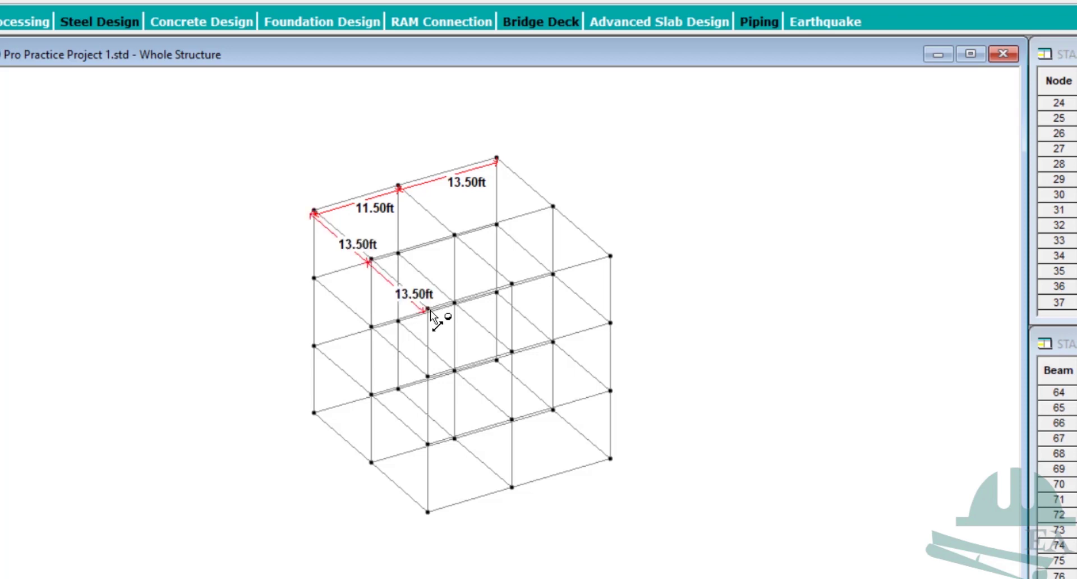
# - Measure the bottom and middle storey heights node to node along an outer corner column, then remove the displayed node dimensions
pyautogui.click(611, 392)
pyautogui.click(610, 457)
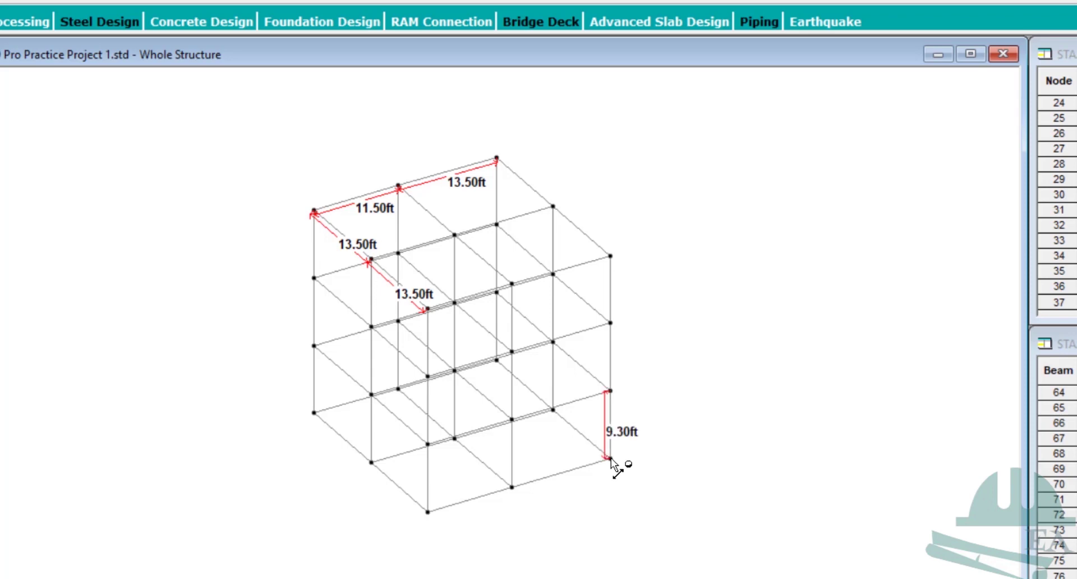
pyautogui.click(610, 323)
pyautogui.click(611, 391)
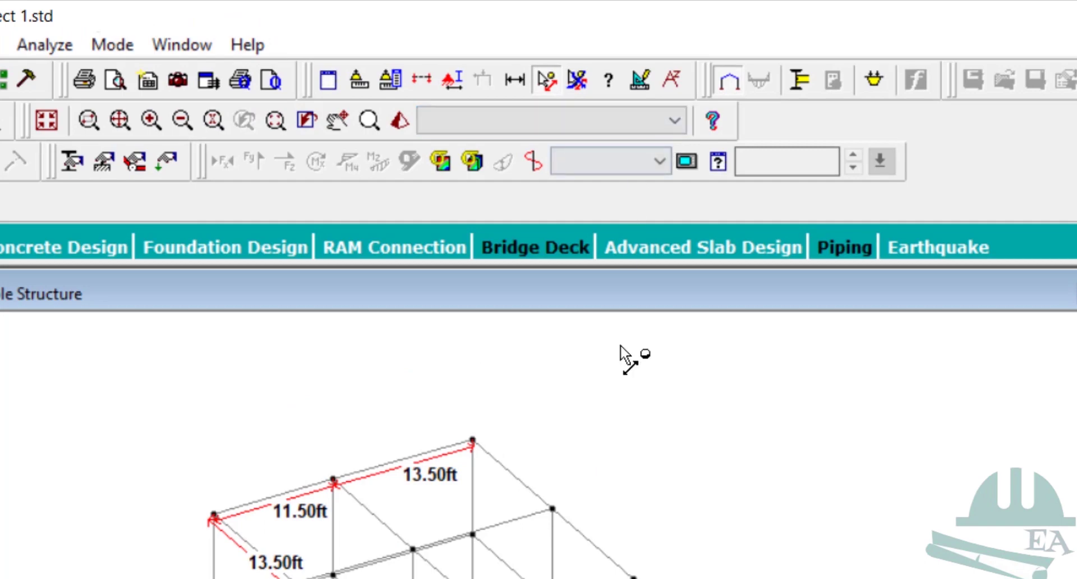
pyautogui.click(578, 79)
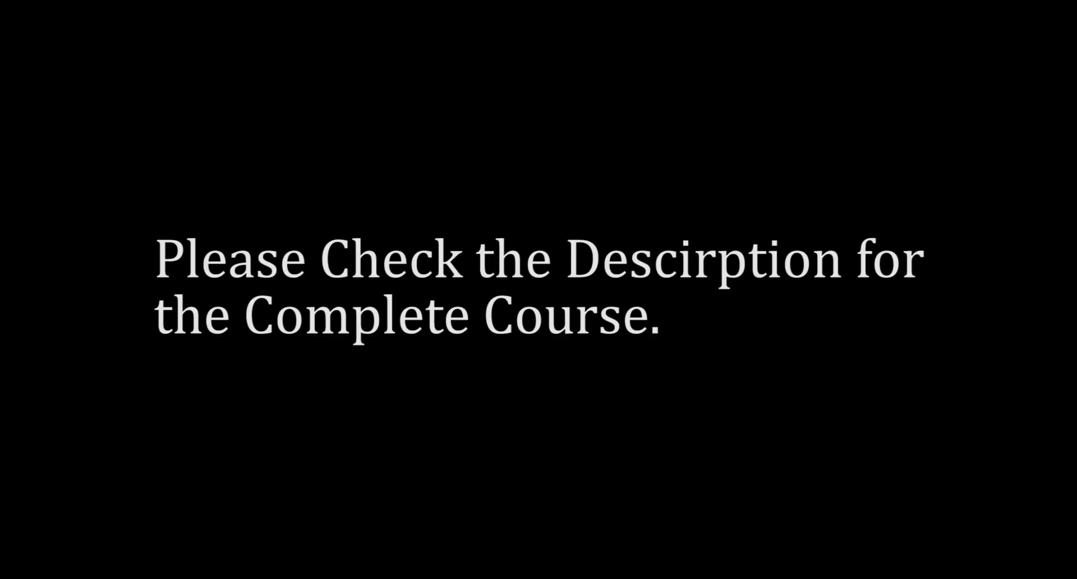